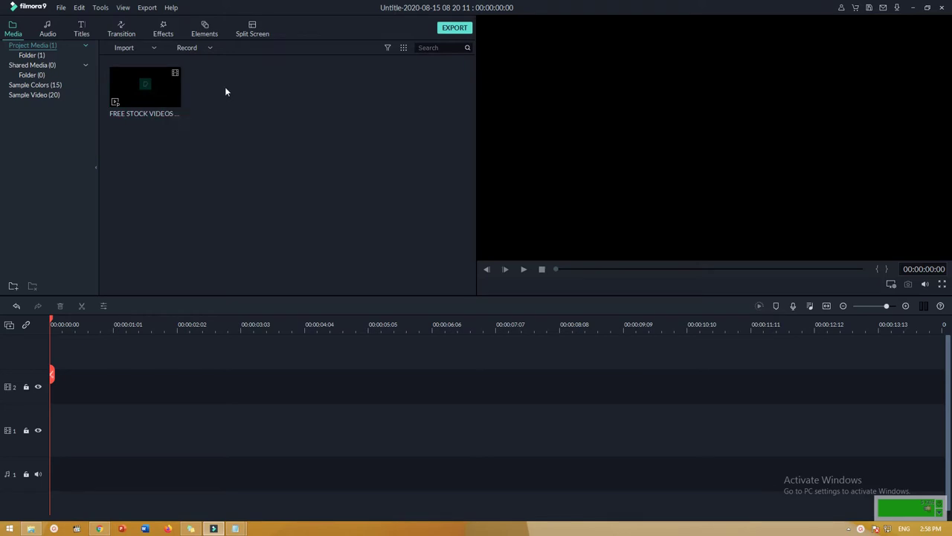
Place the FREE STOCK VIDEOS clip at the start of video track 1
left_click_drag(170, 111, 53, 462)
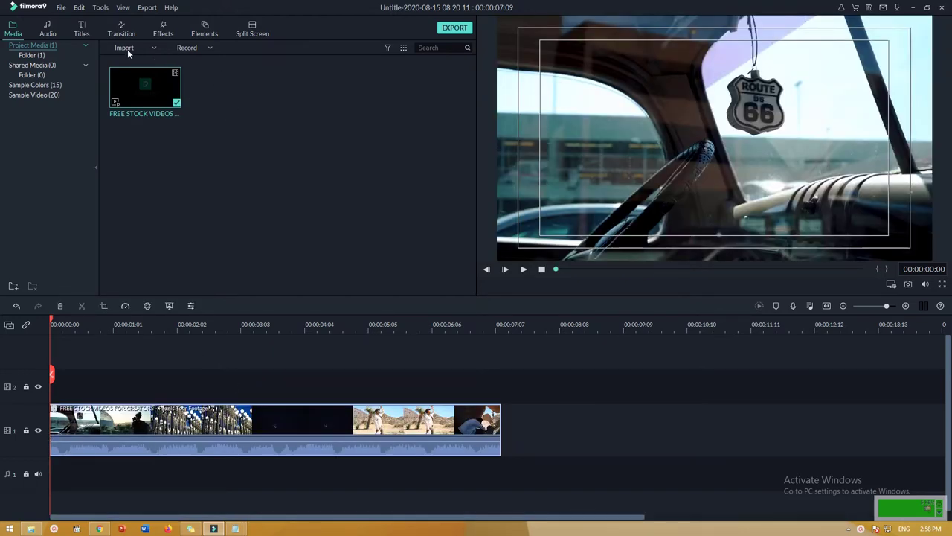
Examine the range of included transitions in the transition library
left_click(122, 30)
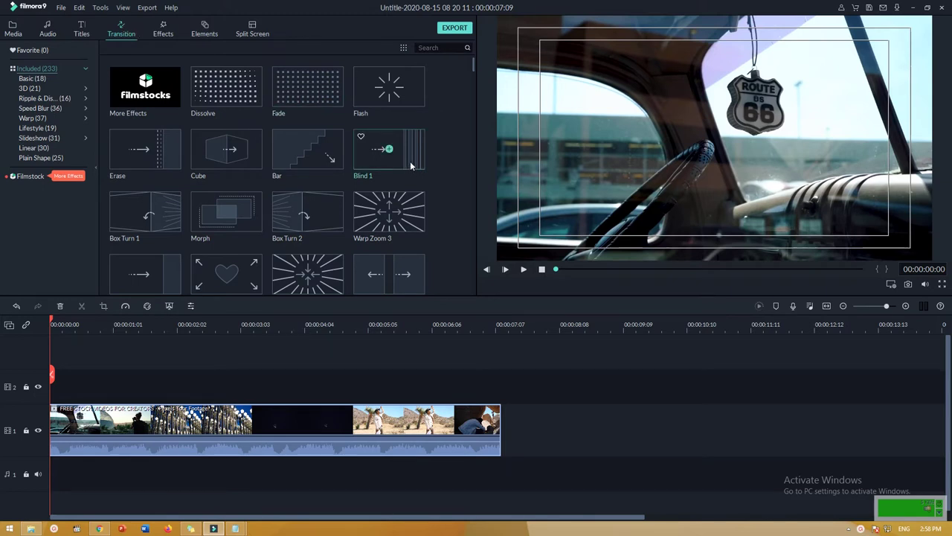
scroll(410, 153, "down", 10)
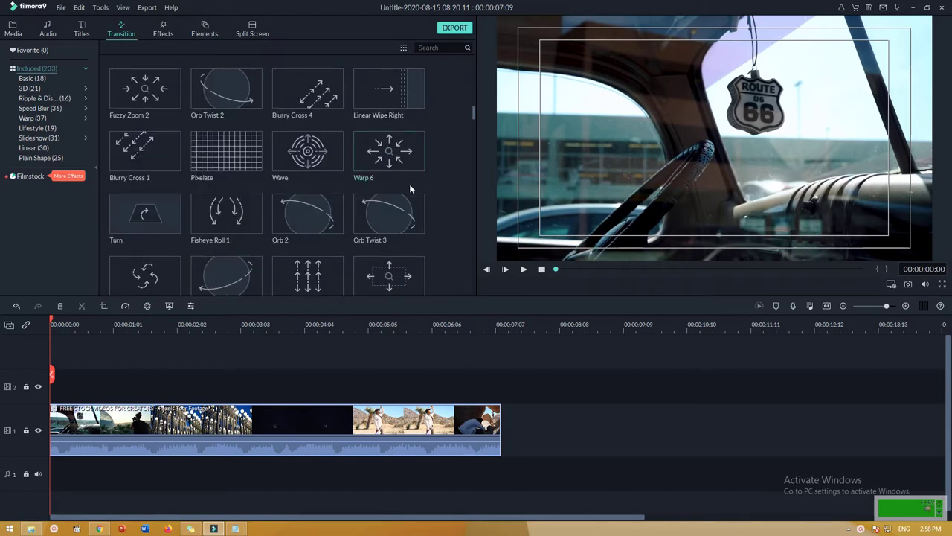
scroll(410, 183, "down", 3)
scroll(411, 186, "up", 3)
scroll(413, 180, "down", 15)
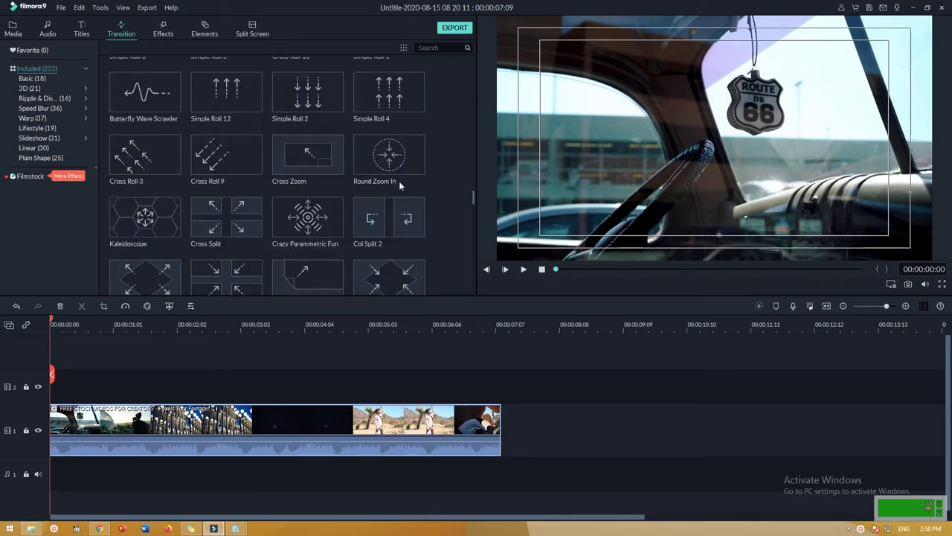
scroll(401, 184, "down", 5)
scroll(402, 183, "up", 20)
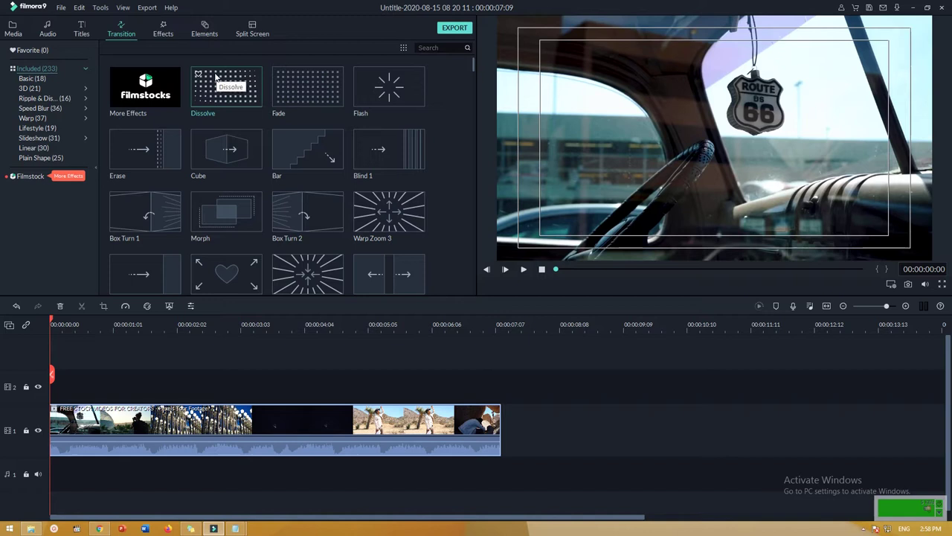
left_click(216, 77)
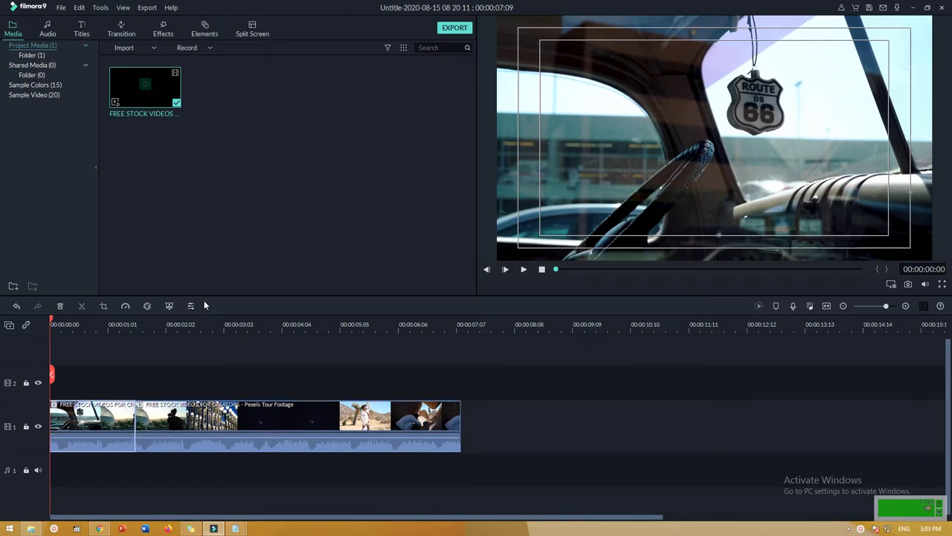
Add the Pixelate transition to both ends of the second clip on video track 1
left_click(121, 31)
mouse_move(473, 110)
left_mouse_down()
mouse_move(470, 127)
mouse_move(470, 101)
mouse_move(471, 110)
left_mouse_up()
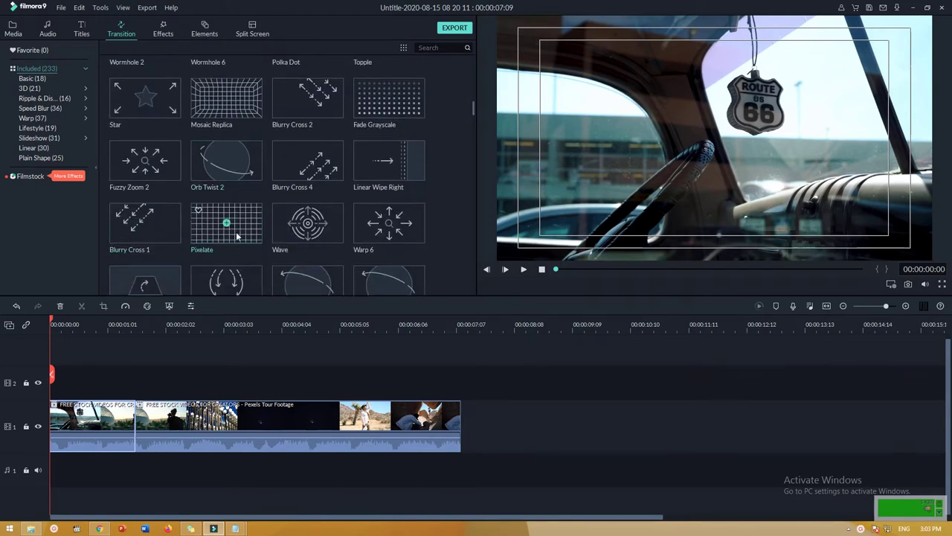
left_click(190, 420)
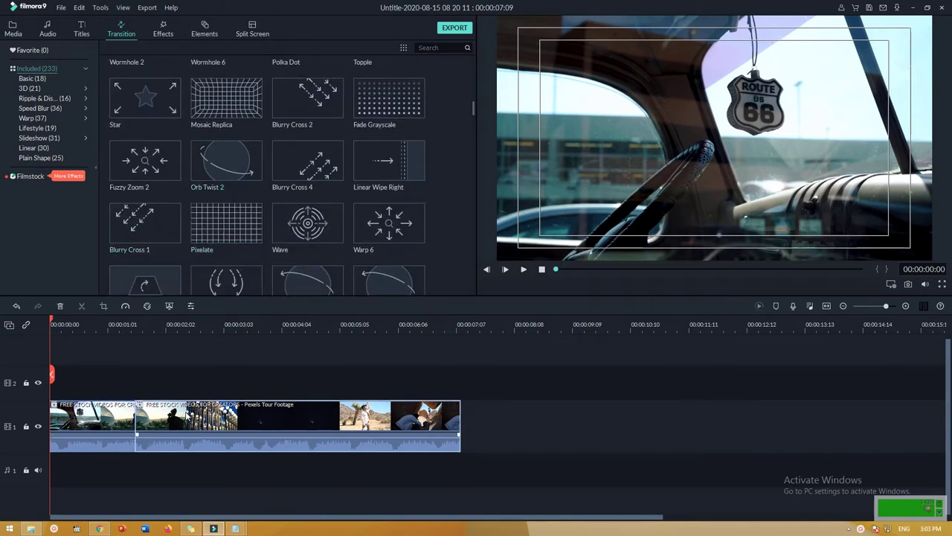
left_click(227, 225)
right_click(227, 225)
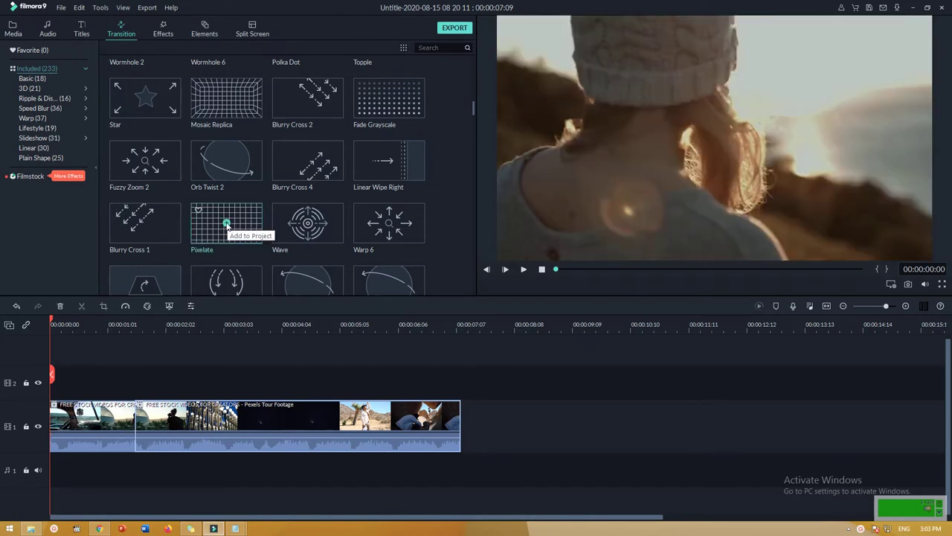
left_click(246, 235)
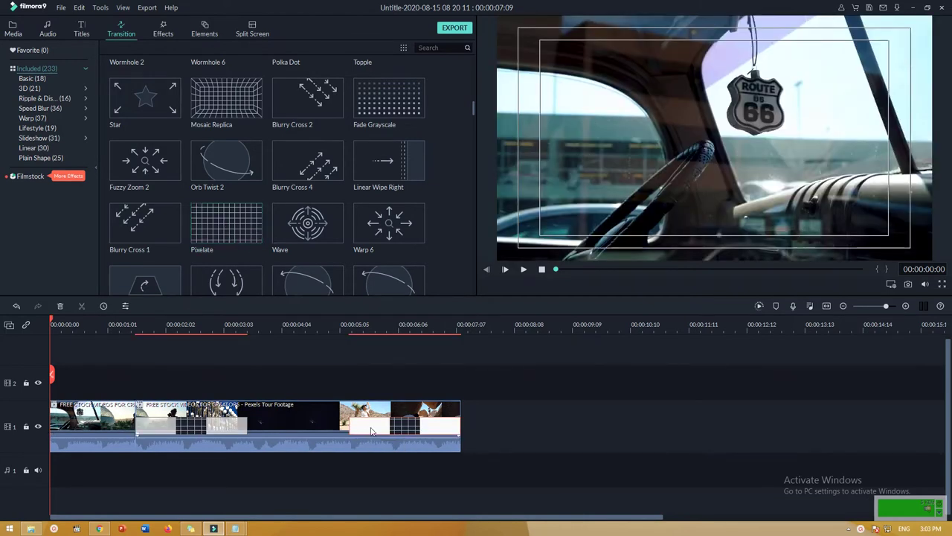
Set the Pixelate transition at the cut between the two clips to Overlap mode
double_click(203, 430)
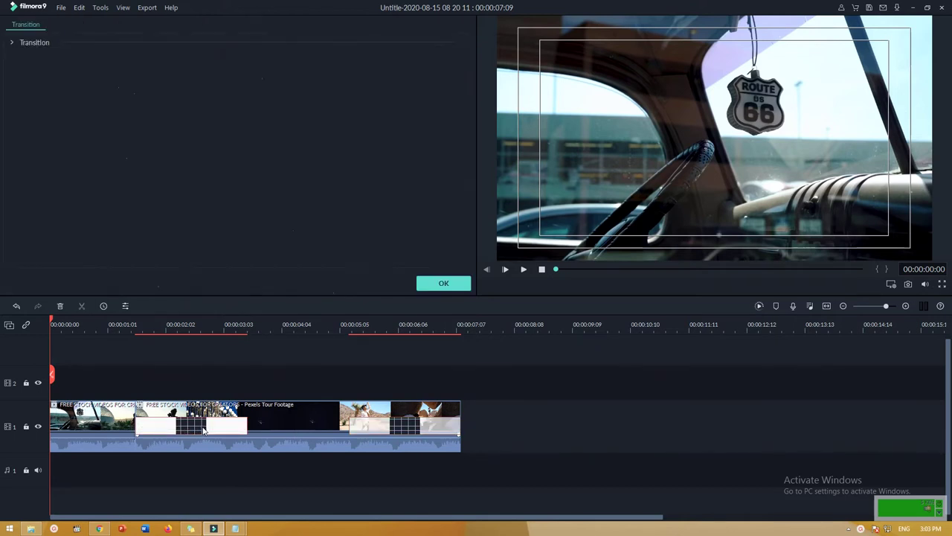
left_click(13, 45)
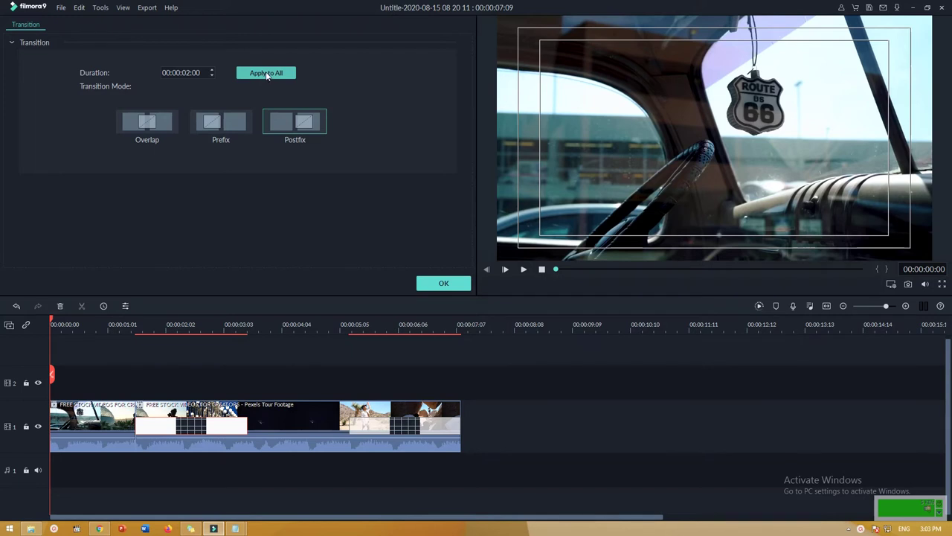
left_click(153, 126)
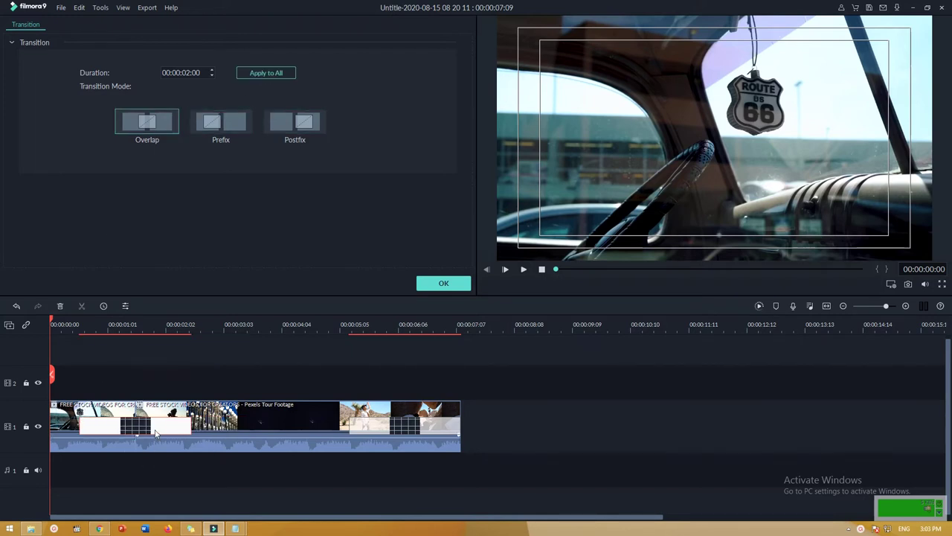
Try the Prefix and Postfix modes on the Pixelate transition at the cut, and return it to Overlap
double_click(155, 414)
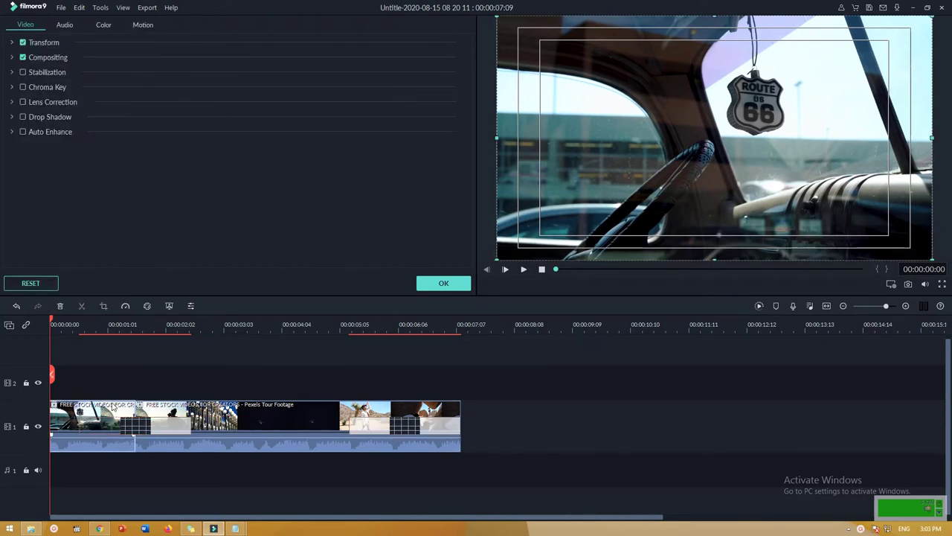
left_click(142, 429)
left_click(238, 119)
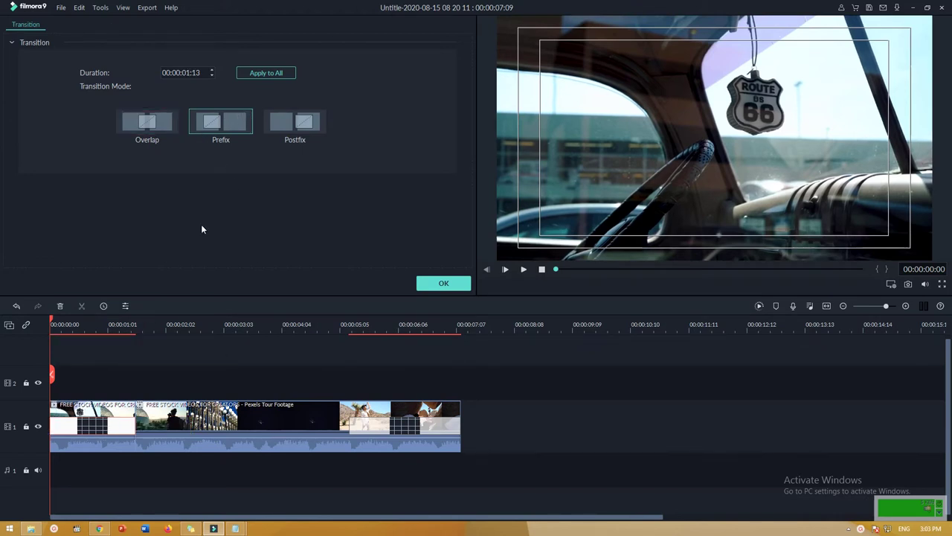
left_click(304, 132)
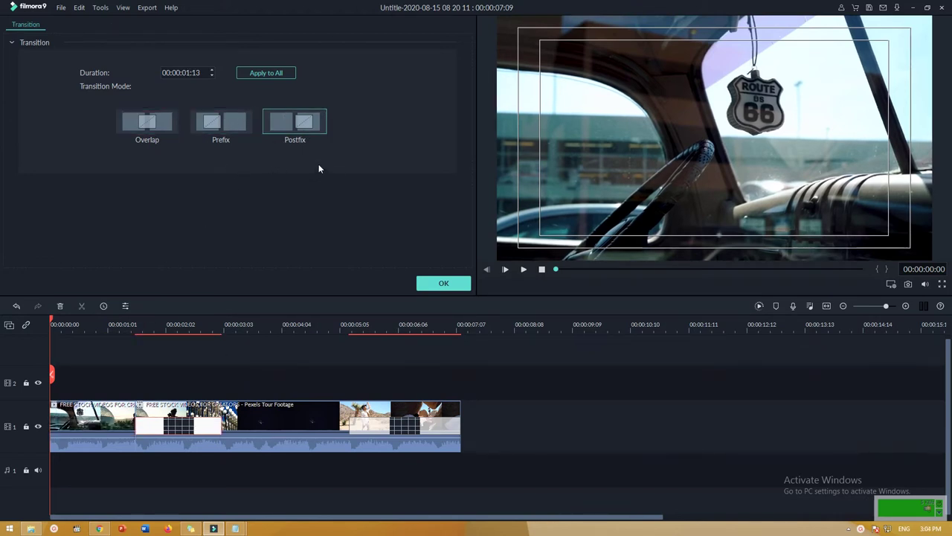
left_click(147, 123)
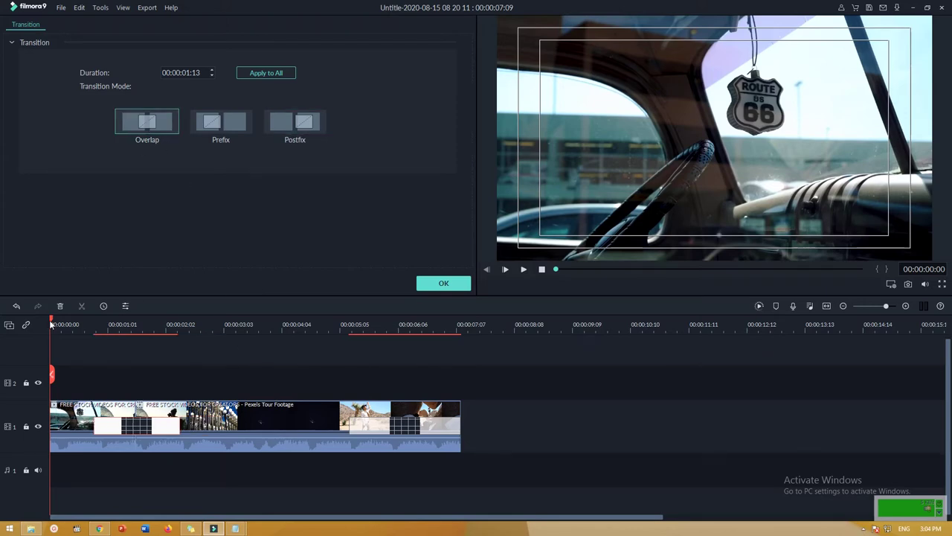
Preview the Pixelate transition by scrubbing the playhead to 00:00:02:06, and accept the transition settings
left_click_drag(52, 322, 175, 342)
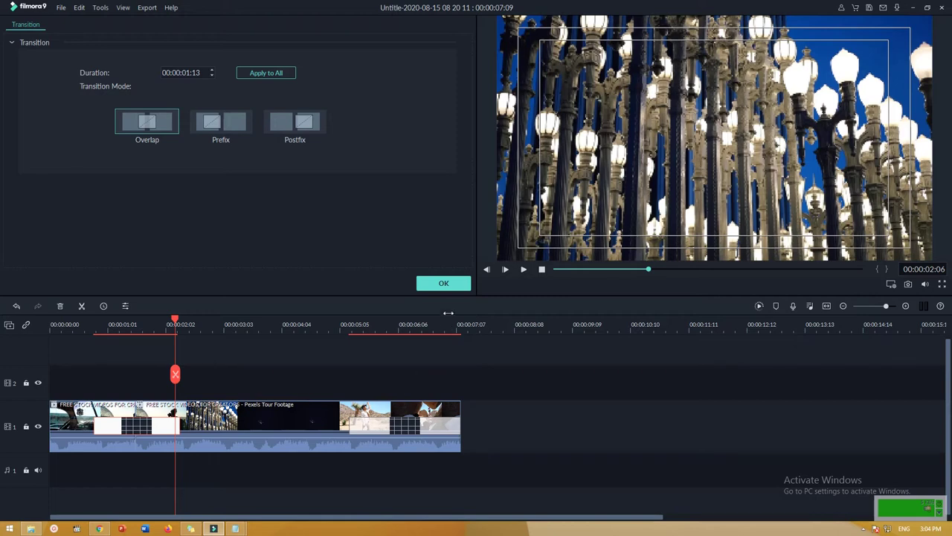
left_click(451, 286)
Browse the other included transitions and remove both Pixelate transitions from video track 1
scroll(350, 223, "down", 10)
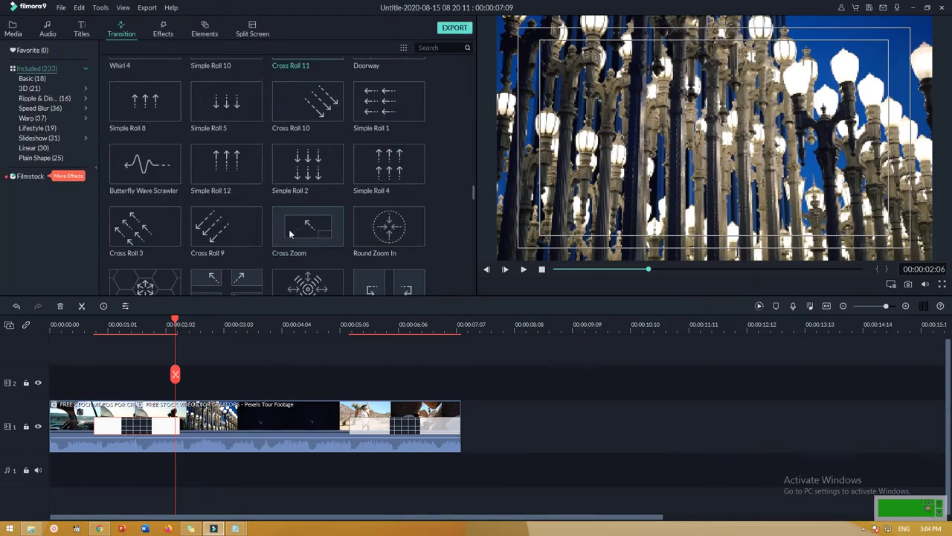
scroll(391, 217, "up", 8)
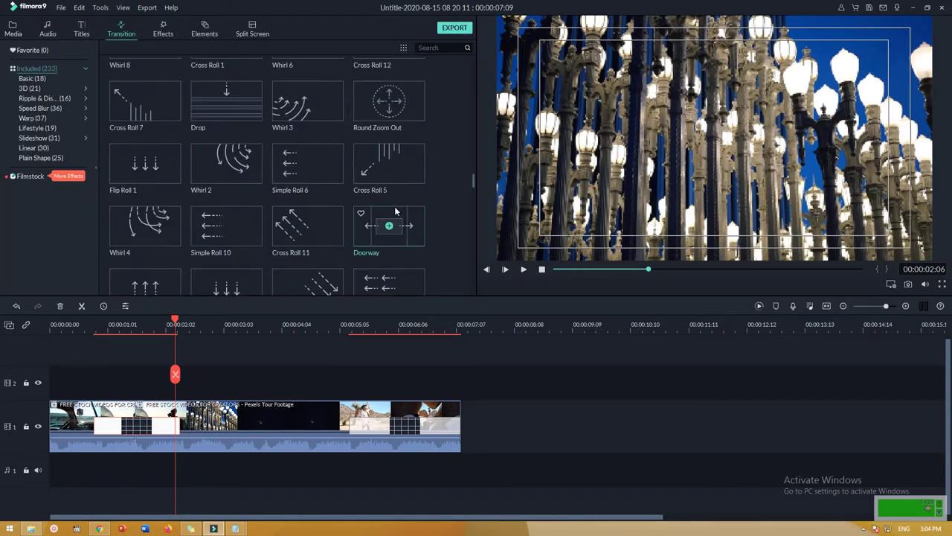
scroll(275, 168, "up", 5)
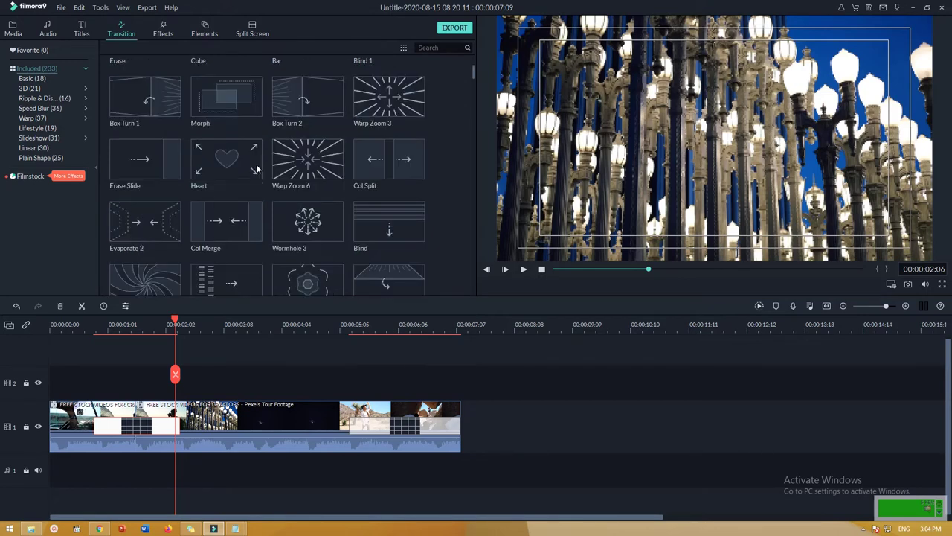
scroll(301, 157, "up", 2)
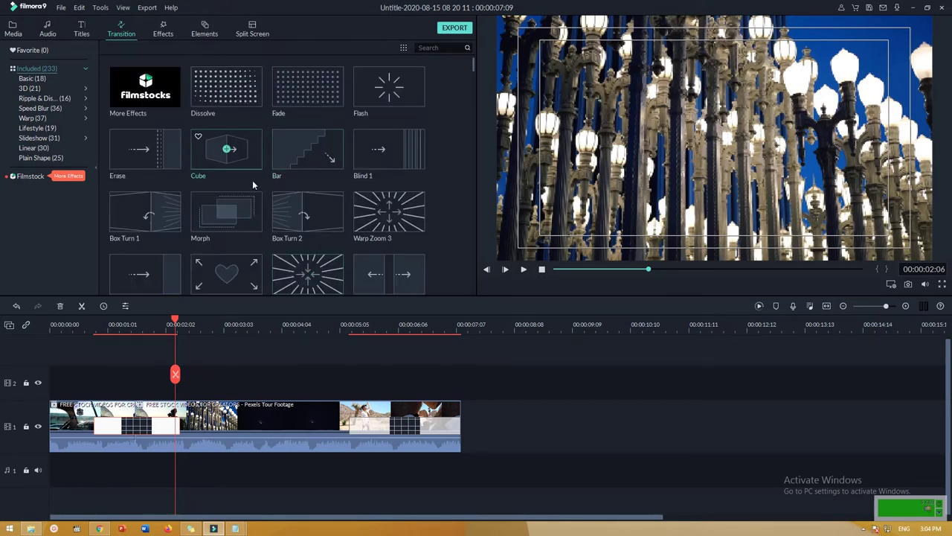
key("Delete")
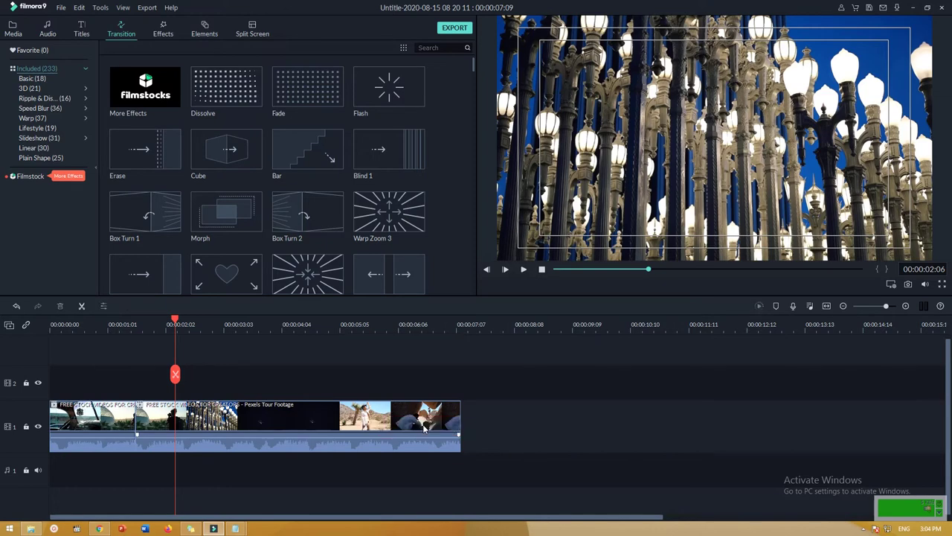
Add the Cube transition to both ends of the second clip and centre the first one over the cut between the clips
left_click(270, 427)
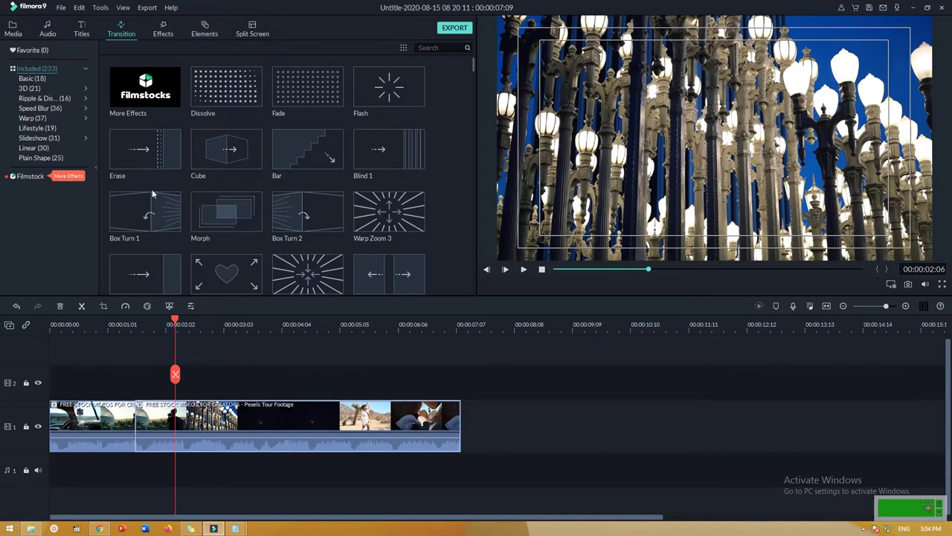
left_click(229, 151)
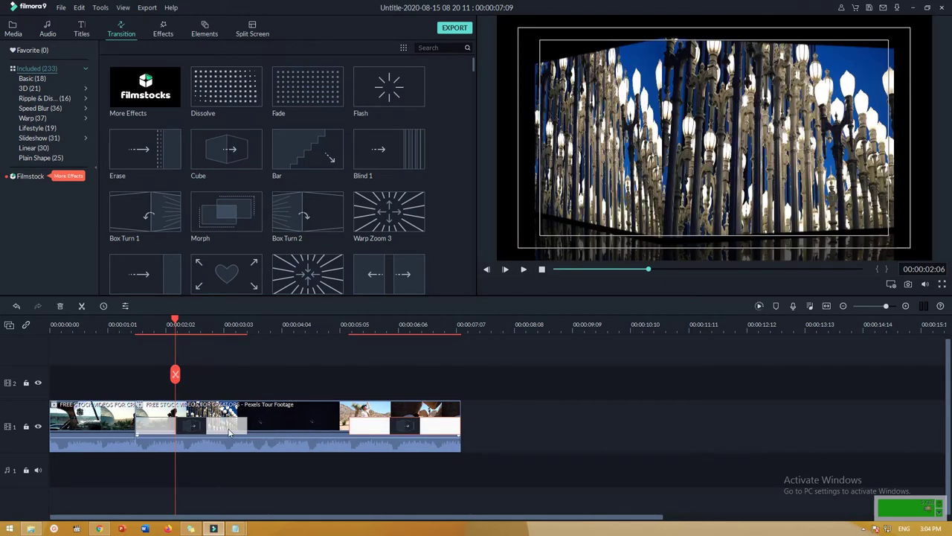
left_click_drag(209, 432, 152, 431)
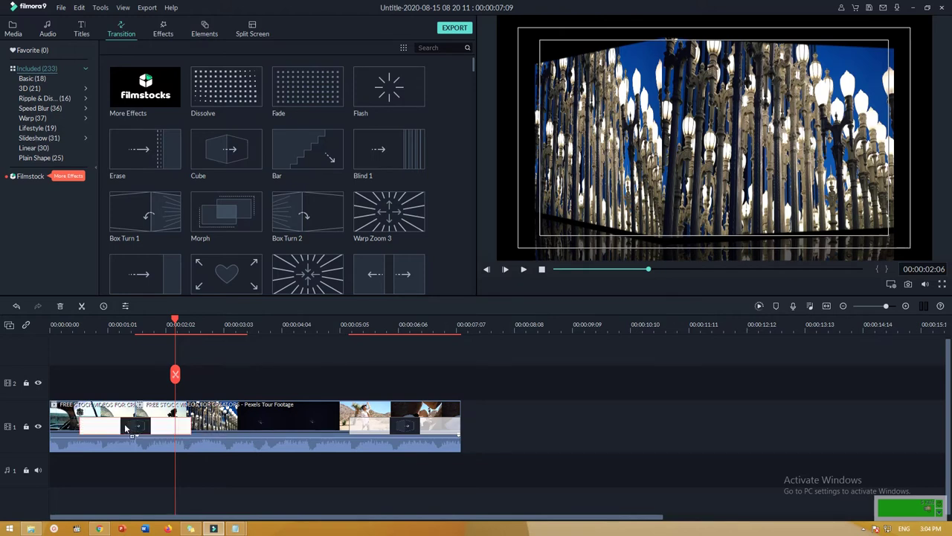
Preview the Cube transition at the cut by scrubbing the playhead to 00:00:01:09
scroll(160, 322, "down", 3)
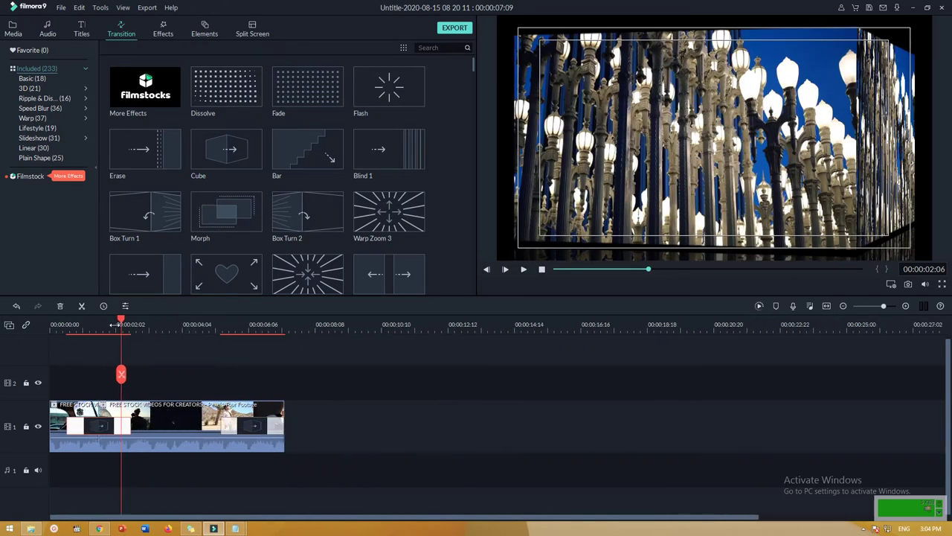
left_click(116, 324)
mouse_move(116, 324)
left_mouse_down()
mouse_move(85, 324)
mouse_move(112, 324)
mouse_move(97, 324)
left_mouse_up()
Browse further through the included transitions to the Linear designs
scroll(279, 221, "down", 5)
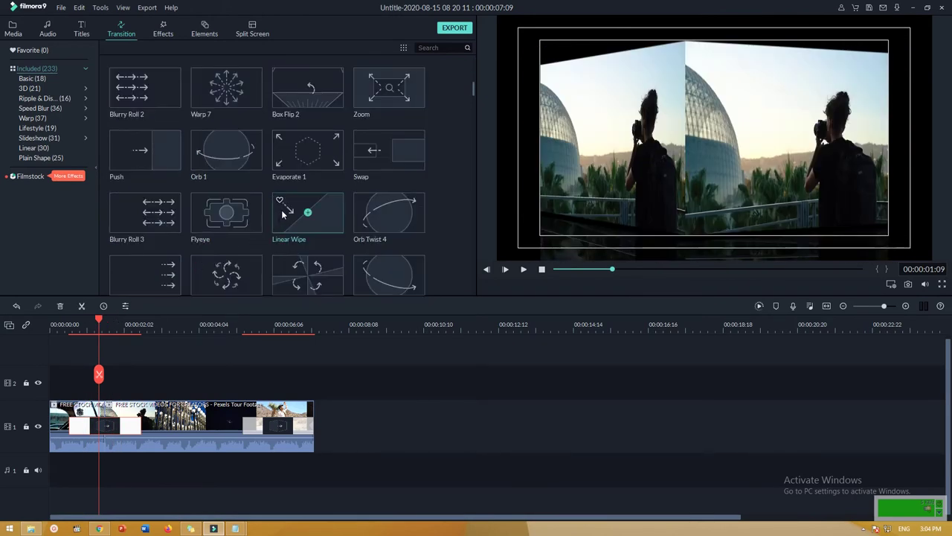
scroll(285, 215, "down", 3)
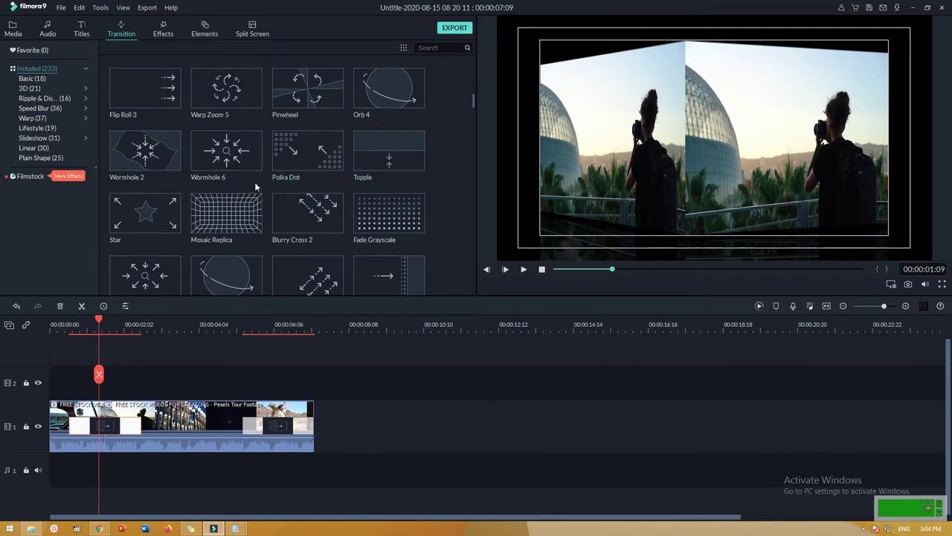
scroll(383, 180, "down", 8)
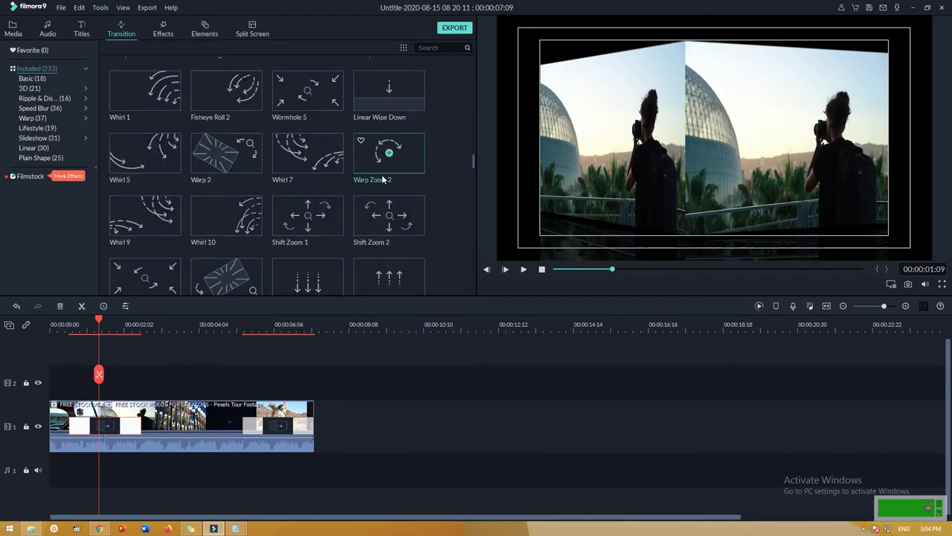
scroll(383, 179, "down", 6)
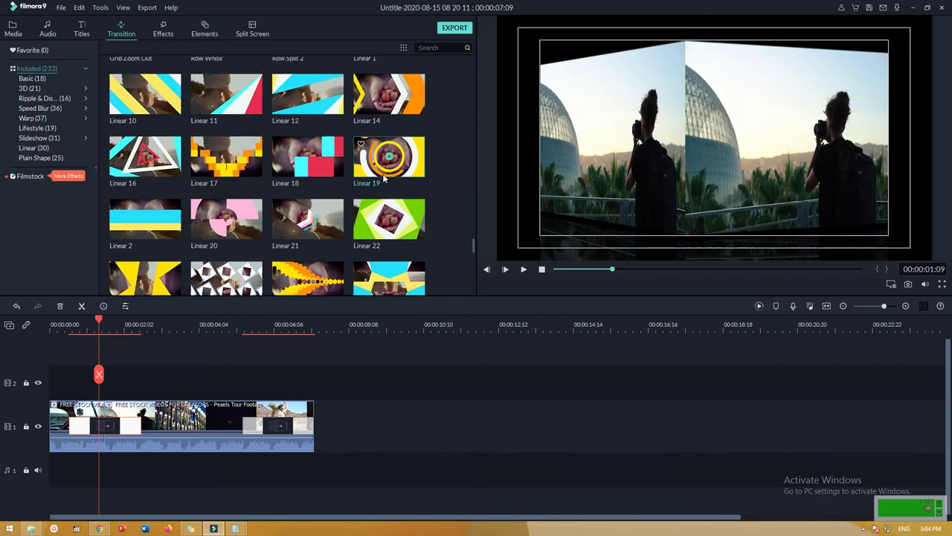
scroll(384, 179, "down", 2)
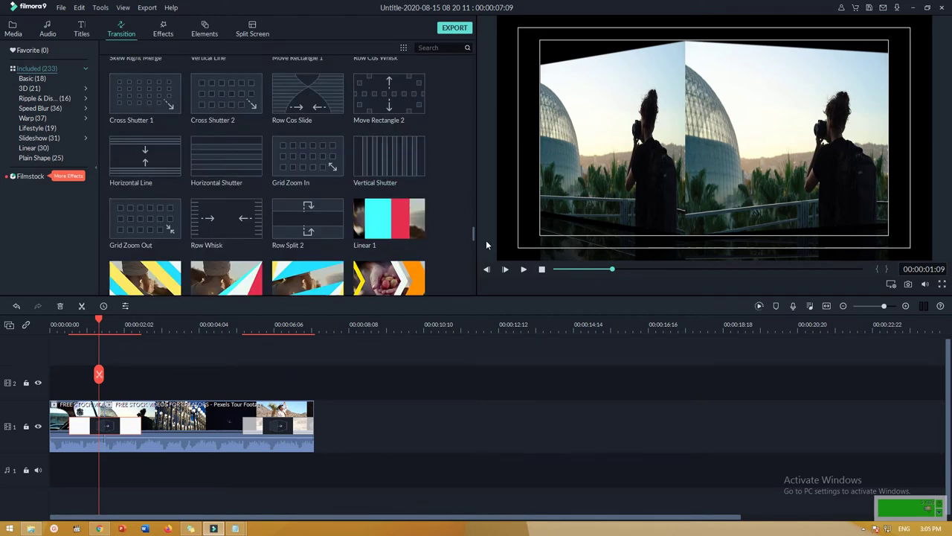
left_click_drag(473, 232, 473, 244)
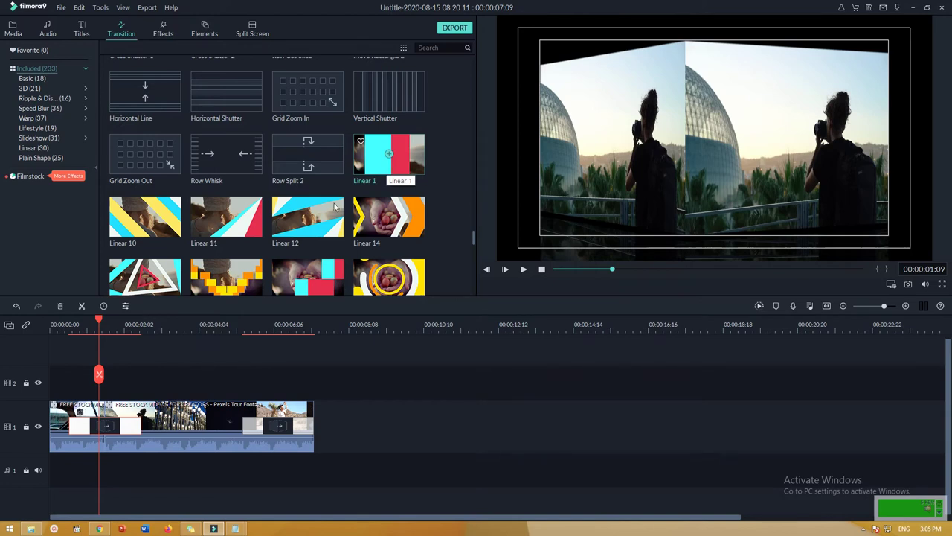
Delete the Cube transitions at the cut and at the end of the second clip
key("Delete")
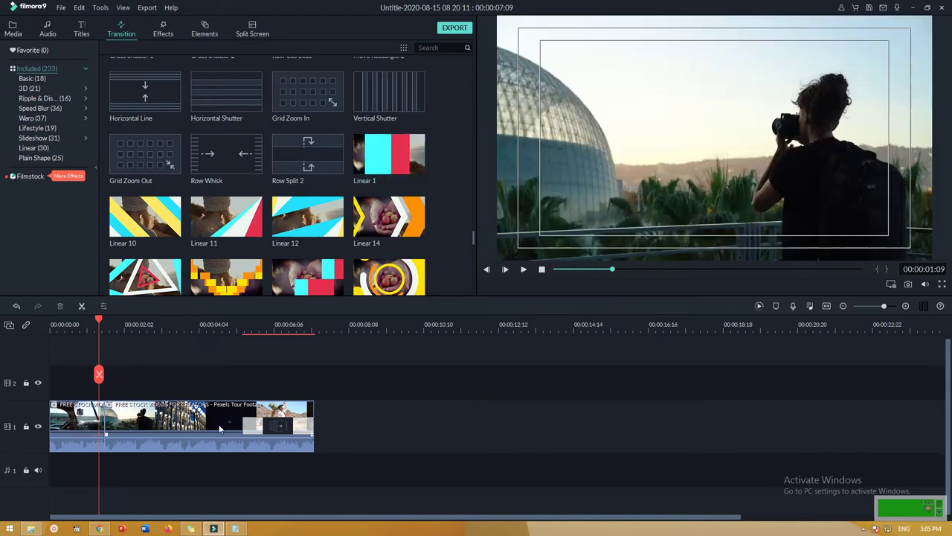
left_click(280, 432)
key("Delete")
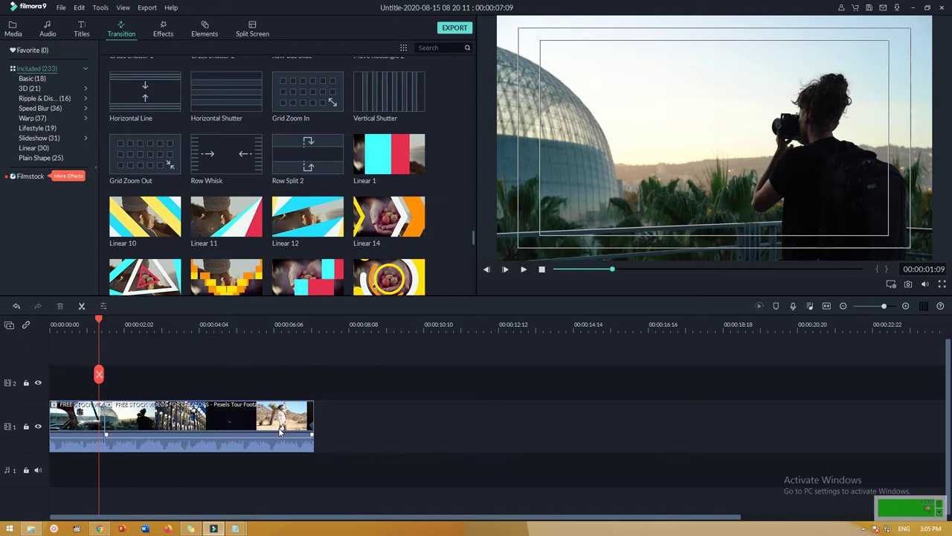
Add the Linear 1 transition to both ends of the second clip, centre the first one over the cut and preview it at 00:00:01:10
double_click(388, 155)
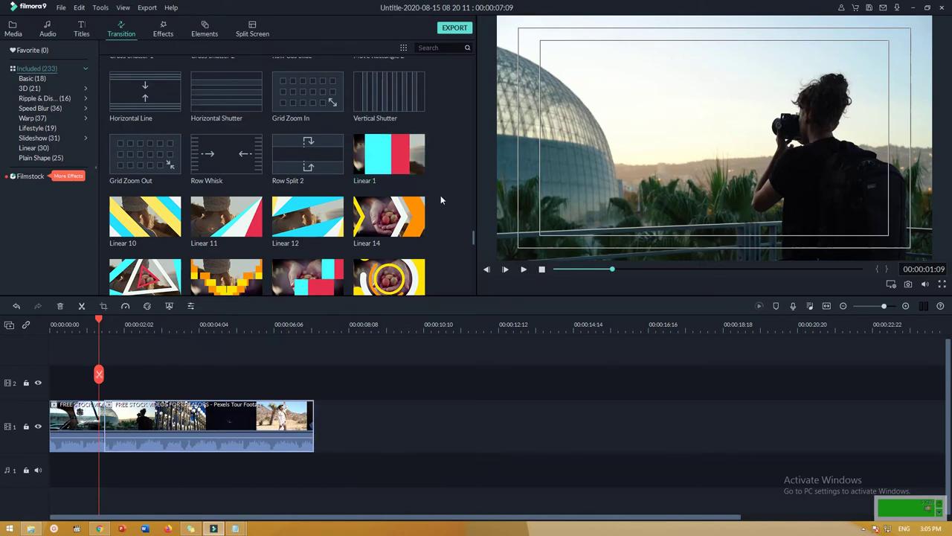
double_click(388, 156)
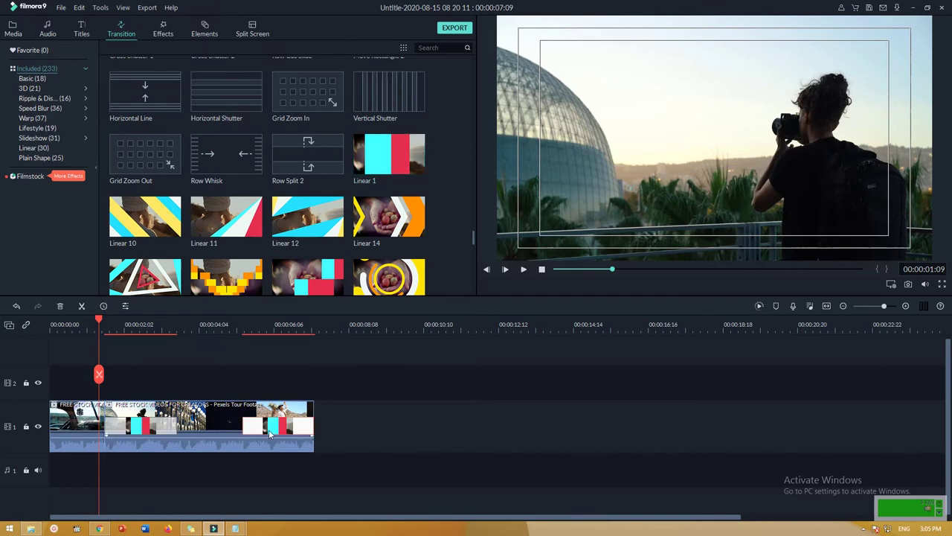
left_click_drag(97, 316, 111, 334)
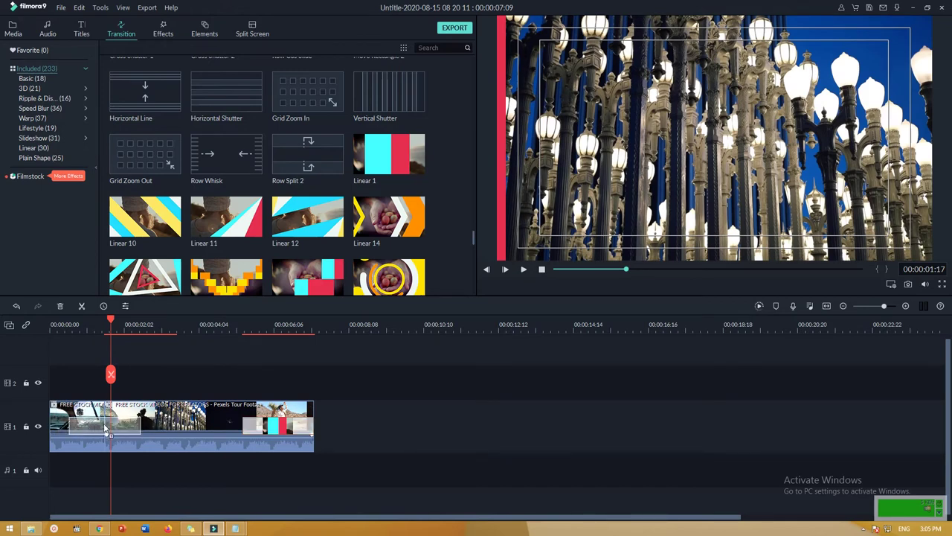
left_click_drag(119, 432, 84, 432)
mouse_move(110, 318)
left_mouse_down()
mouse_move(77, 320)
mouse_move(102, 321)
left_mouse_up()
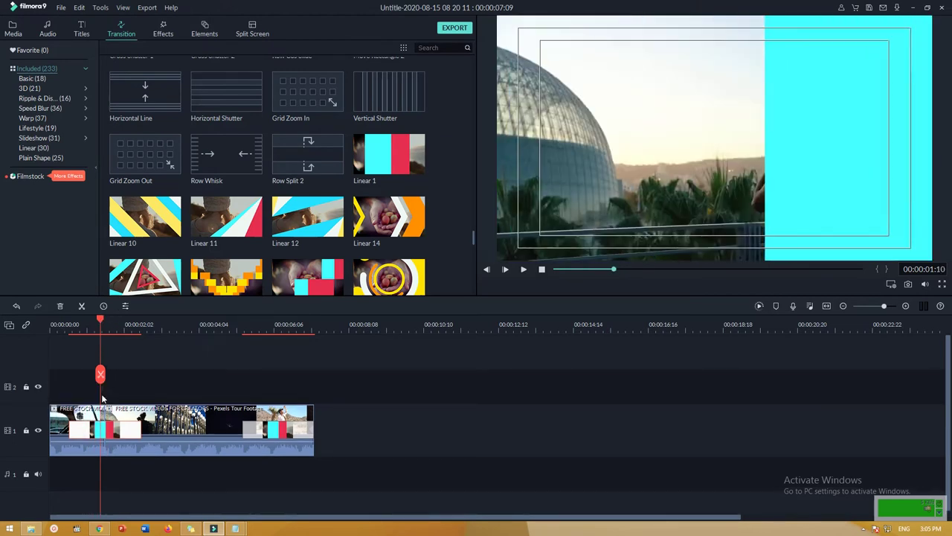
Delete the Linear 1 transition at the cut, and split the second clip at 00:00:01:14 to remove its short leftover opening piece
key("Delete")
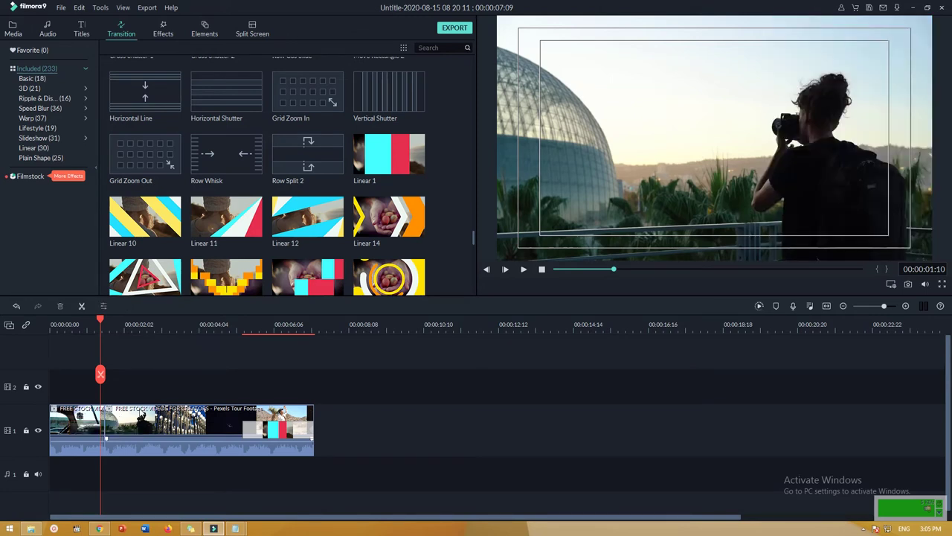
left_click_drag(99, 319, 107, 320)
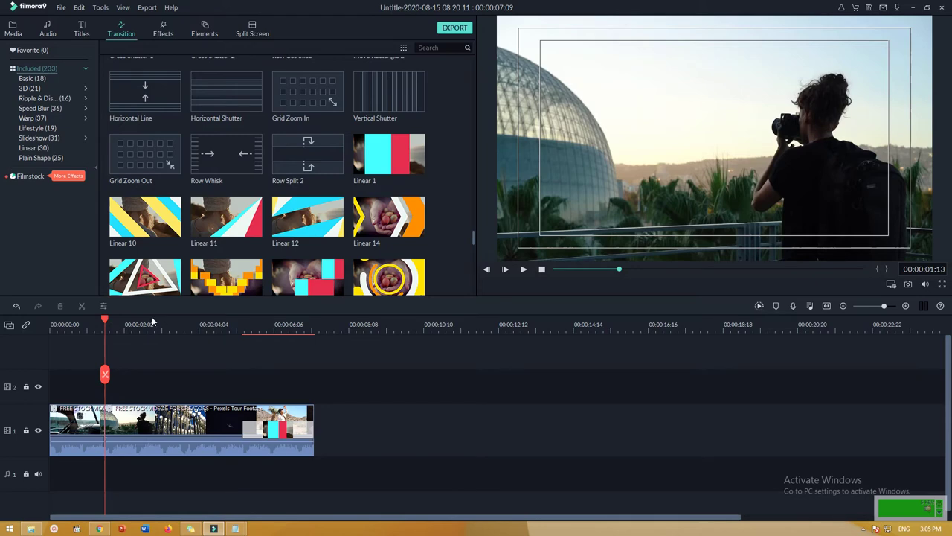
scroll(152, 322, "up", 5)
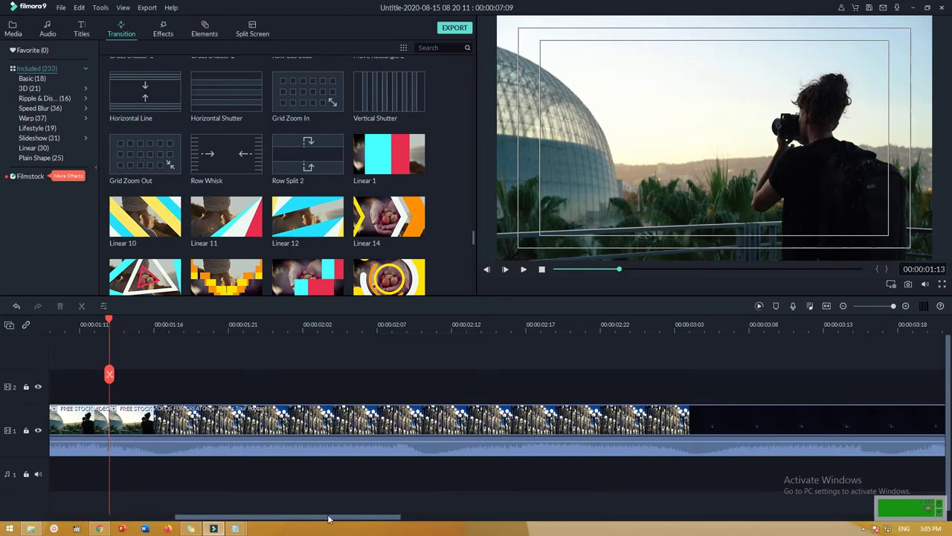
left_click_drag(329, 518, 273, 518)
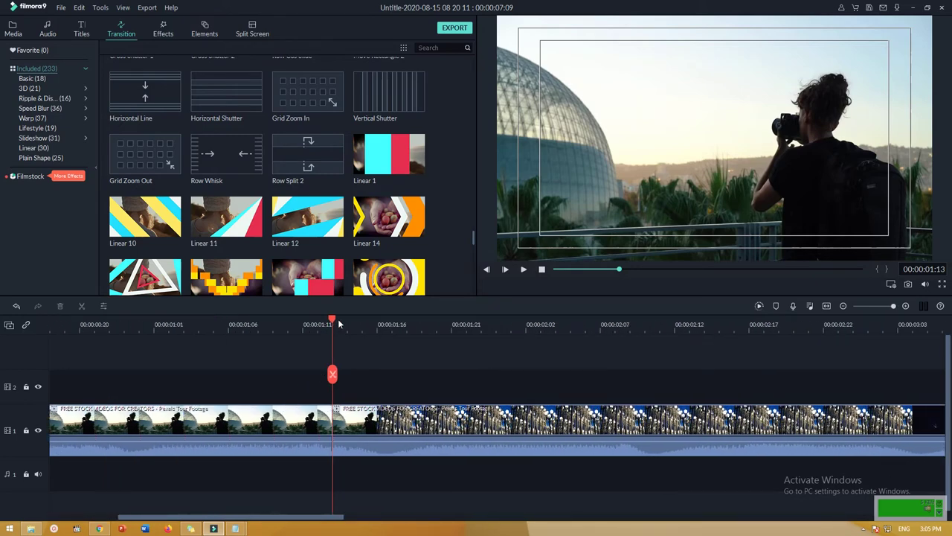
mouse_move(338, 322)
left_mouse_down()
mouse_move(385, 323)
mouse_move(344, 325)
mouse_move(353, 325)
left_mouse_up()
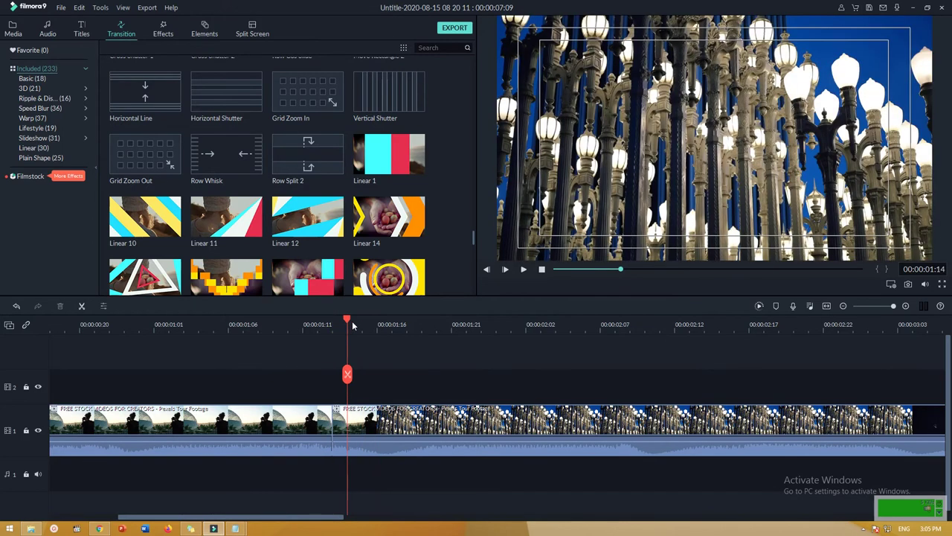
left_click(358, 436)
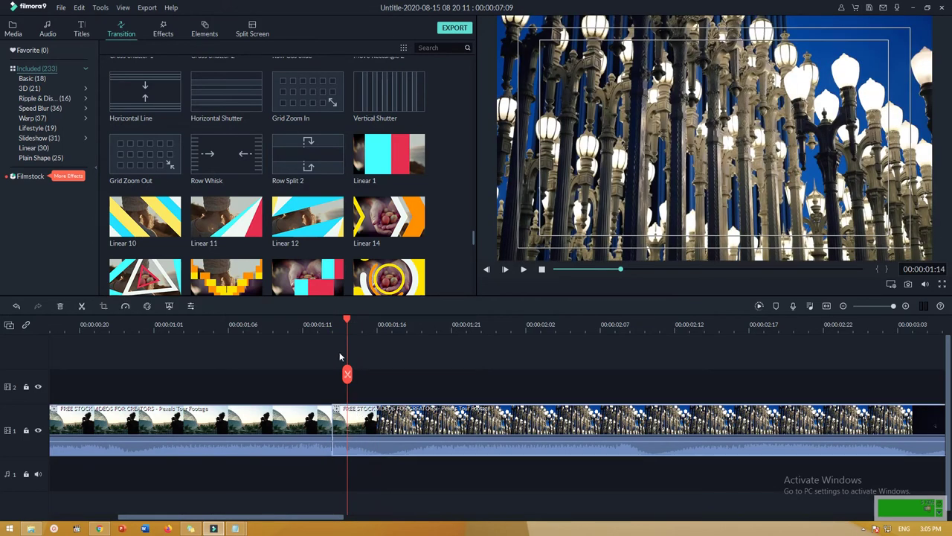
left_click(347, 374)
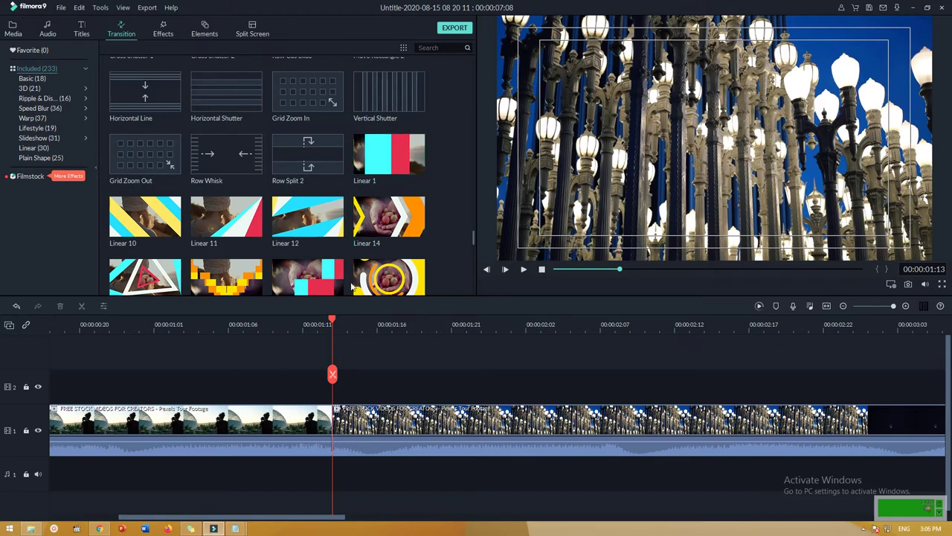
left_click(349, 410)
Apply Linear 1 at the cut between the clips, set its transition mode to Overlap and preview it at 00:00:01:14
left_click_drag(378, 164, 686, 422)
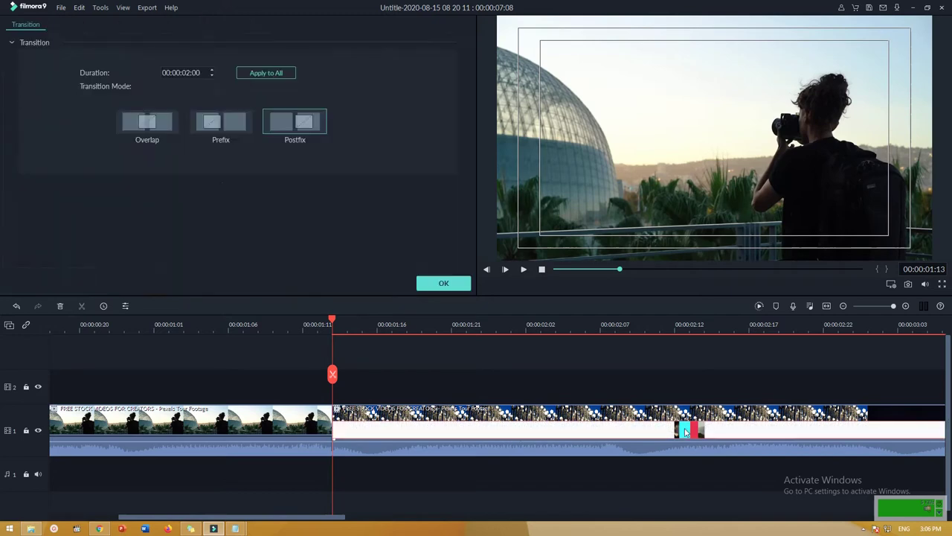
left_click(228, 129)
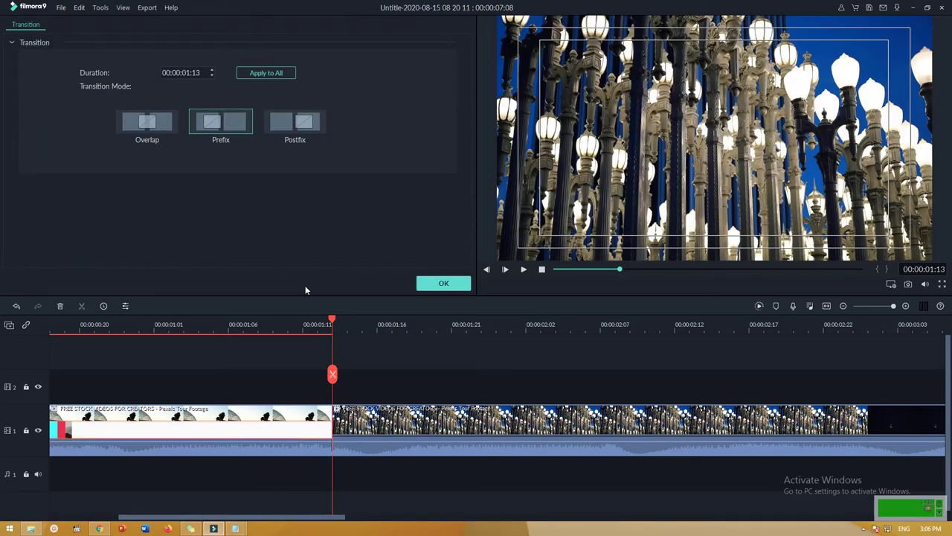
left_click(153, 134)
mouse_move(336, 325)
left_mouse_down()
mouse_move(192, 318)
mouse_move(336, 306)
mouse_move(213, 308)
mouse_move(348, 320)
left_mouse_up()
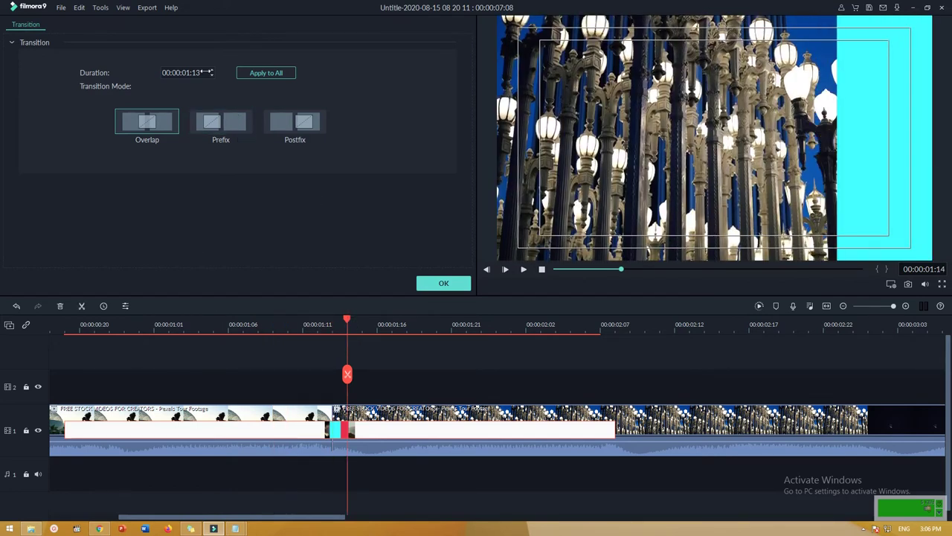
Set the duration of the transition at the cut to 00:00:02:23
left_click(212, 70)
left_click(212, 71)
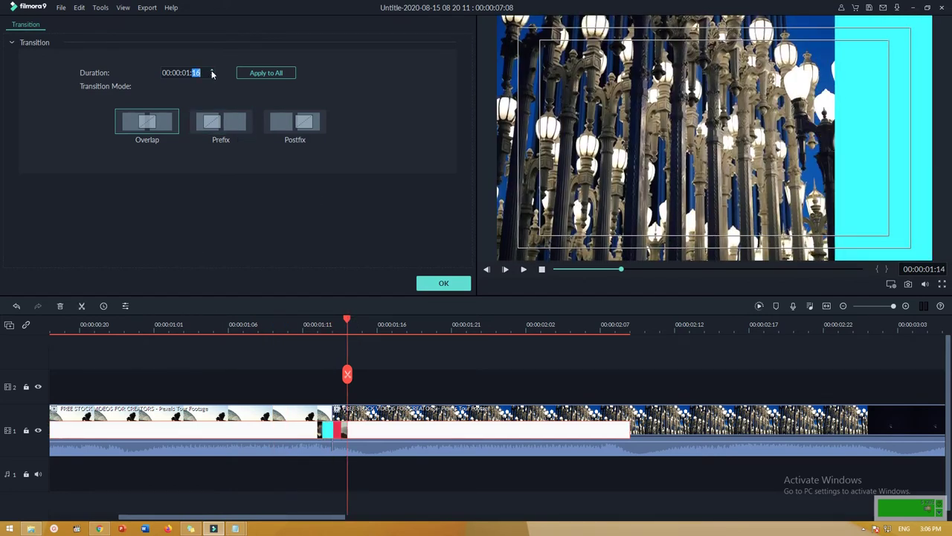
left_click(212, 70)
left_click(212, 71)
left_click(212, 70)
left_click(212, 71)
left_click(212, 70)
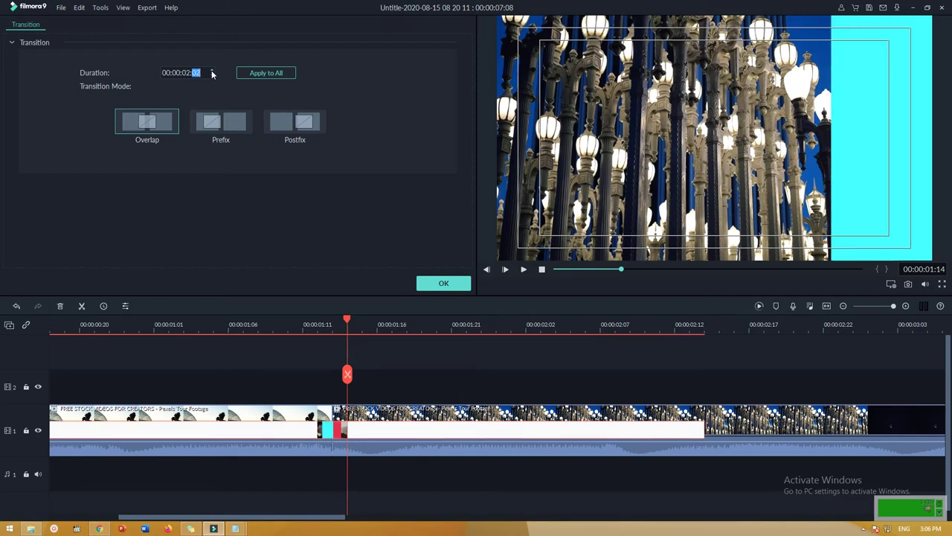
left_click(212, 71)
left_click(212, 71)
left_click(212, 71)
left_click(212, 71)
left_click(212, 70)
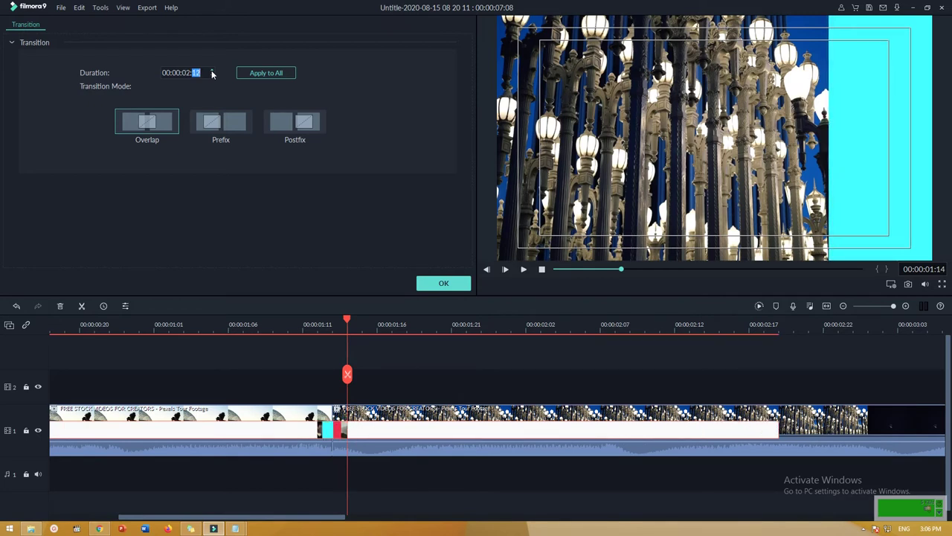
left_click(212, 71)
left_click(212, 71)
left_click(212, 70)
left_click(212, 71)
left_click(212, 71)
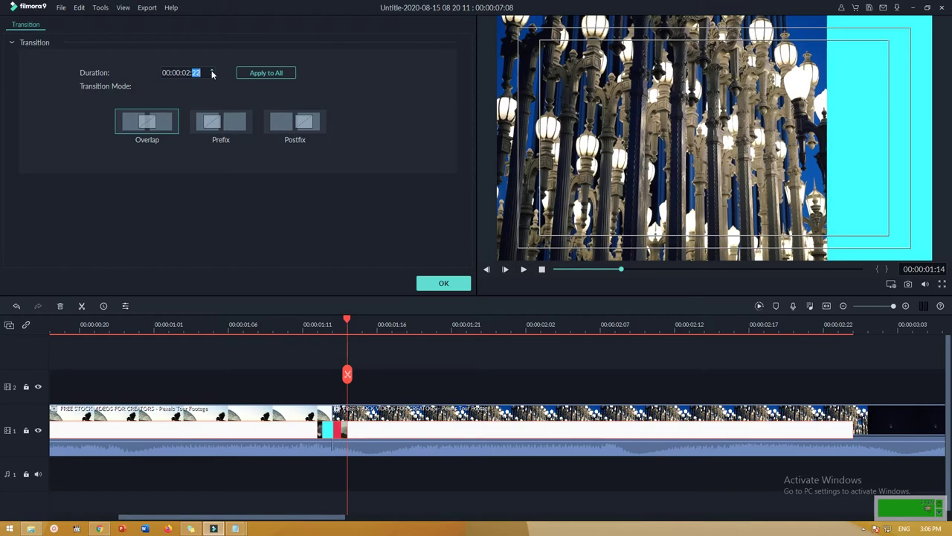
left_click(212, 71)
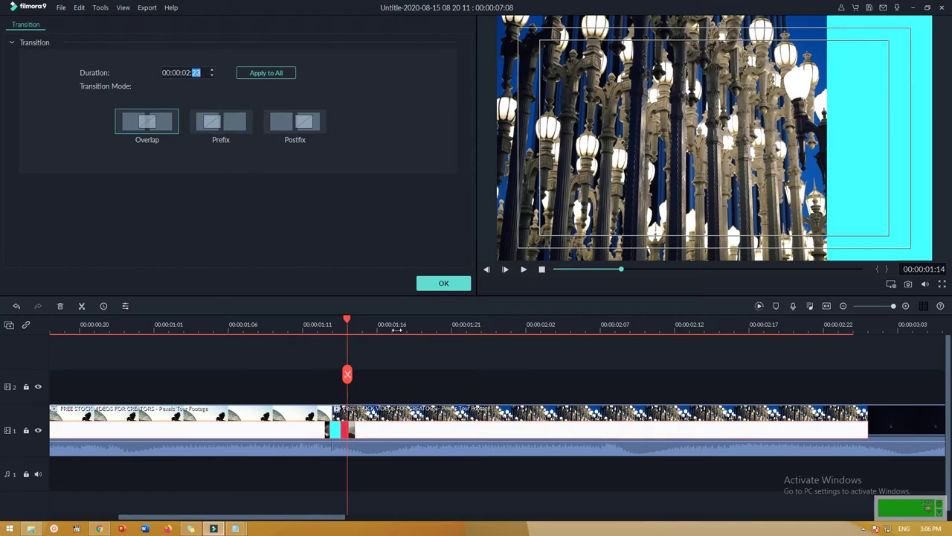
Shorten the transition at the cut to 00:00:01:01 and finally to 00:00:00:11, scrubbing the playhead to preview each length, and confirm the settings
left_click_drag(397, 330, 165, 320)
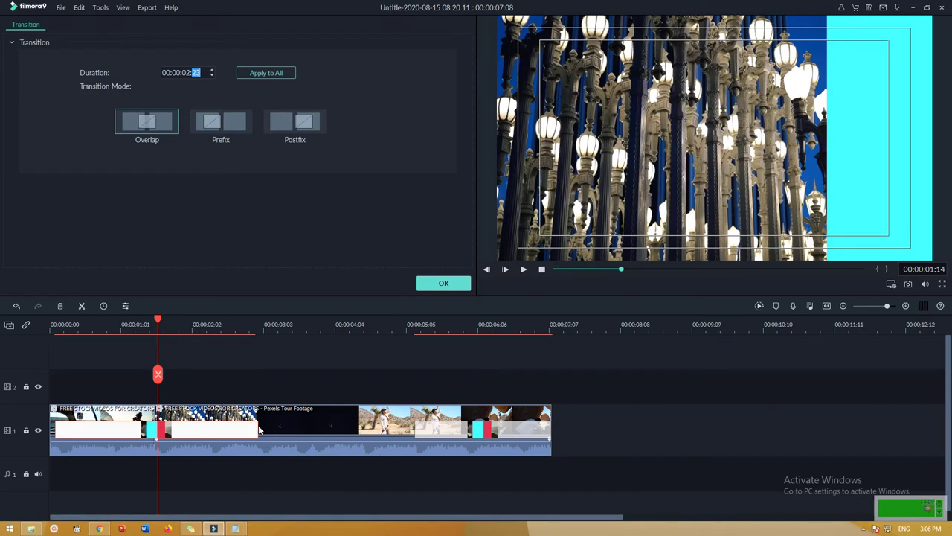
left_click_drag(260, 429, 192, 430)
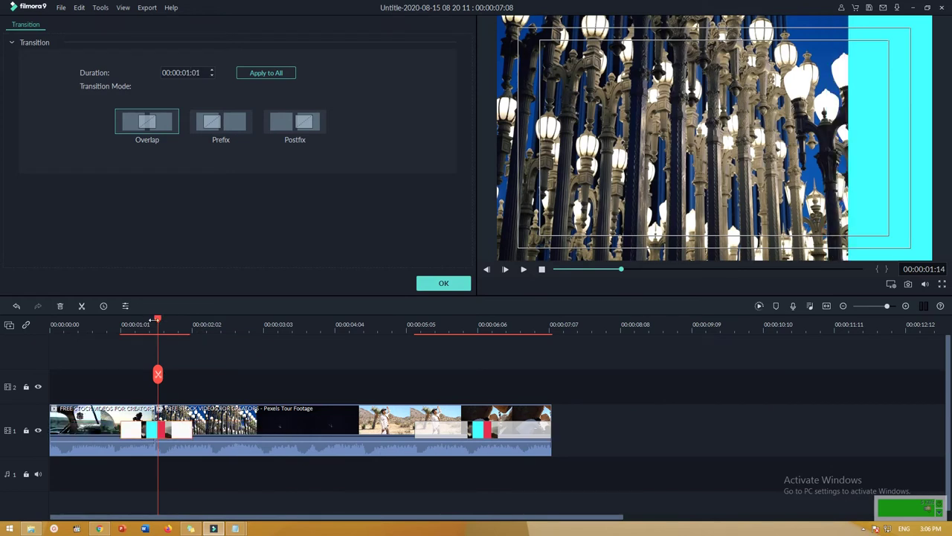
left_click_drag(157, 320, 138, 332)
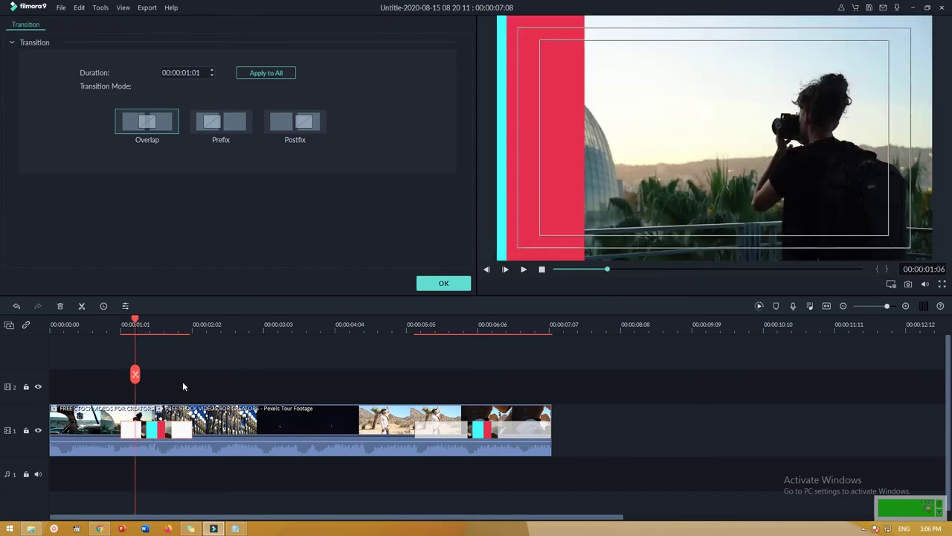
left_click_drag(191, 437, 173, 435)
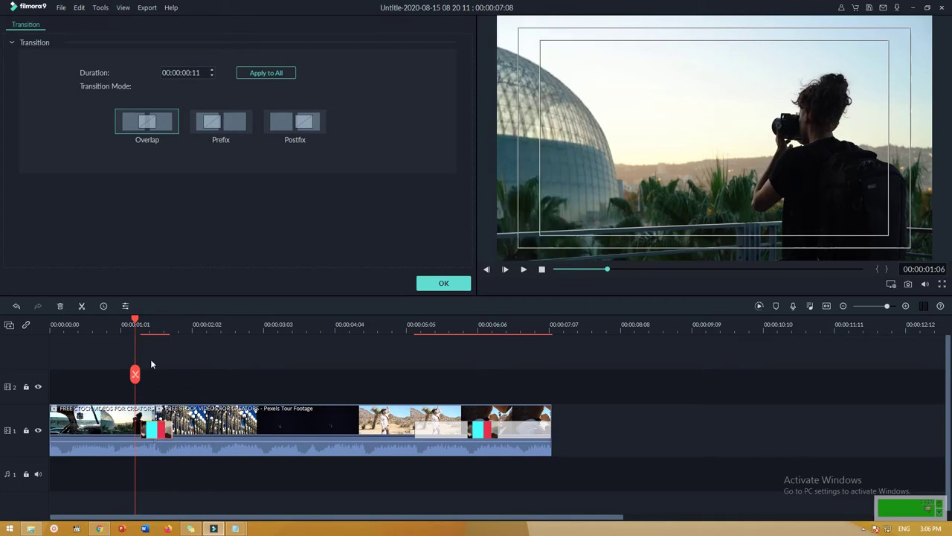
left_click_drag(135, 328, 150, 324)
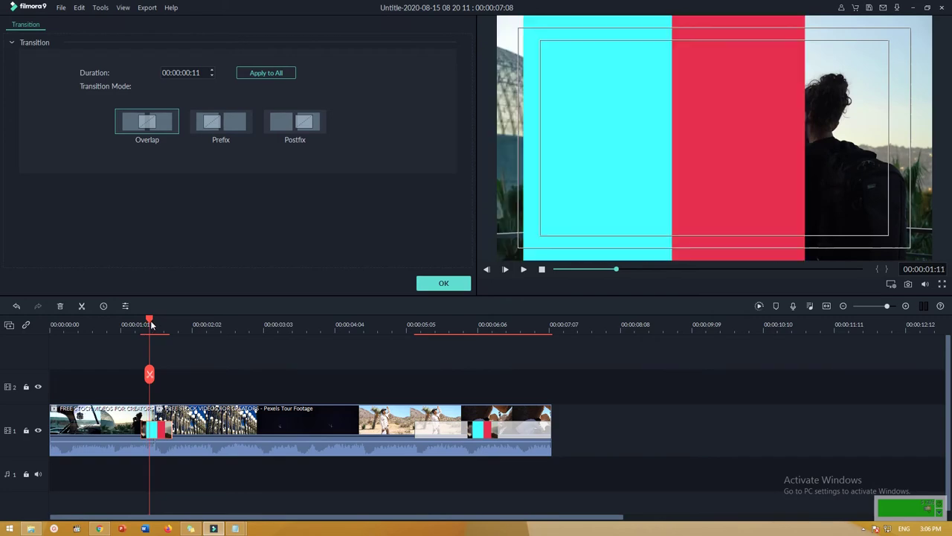
left_click(437, 285)
Open the effects filters and delete both Linear 1 transitions from the timeline
scroll(384, 254, "down", 10)
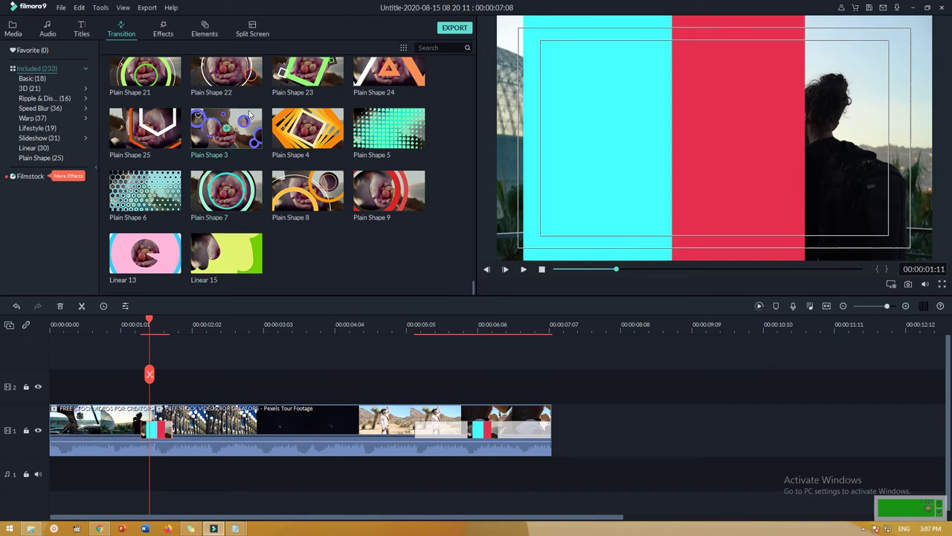
left_click(165, 31)
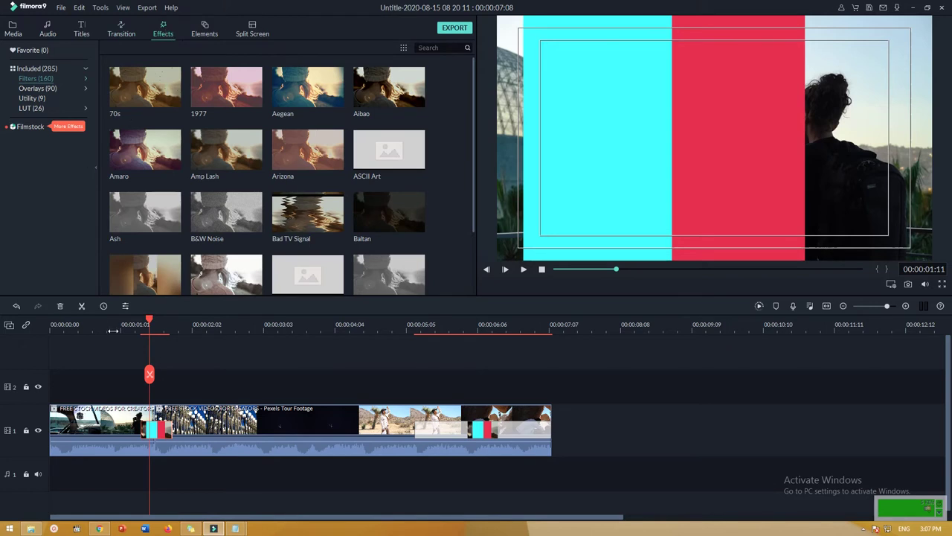
key("Delete")
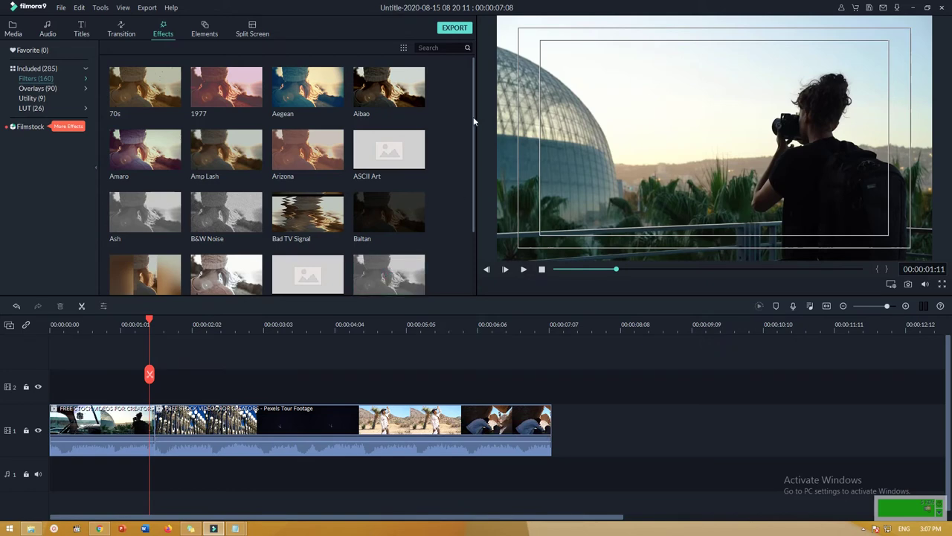
Add the VCR Distortion filter to video track 2 and undo the extra second copy
left_click_drag(475, 119, 464, 298)
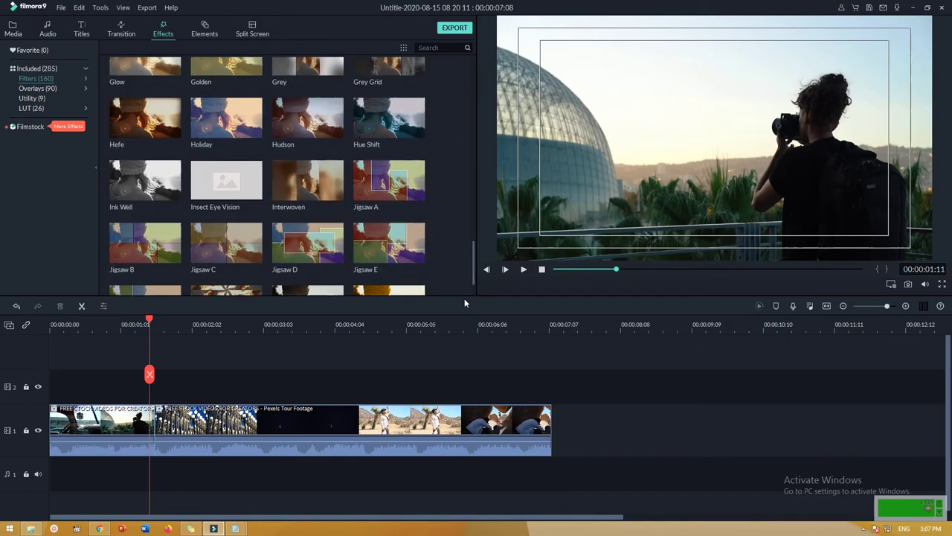
scroll(421, 196, "down", 15)
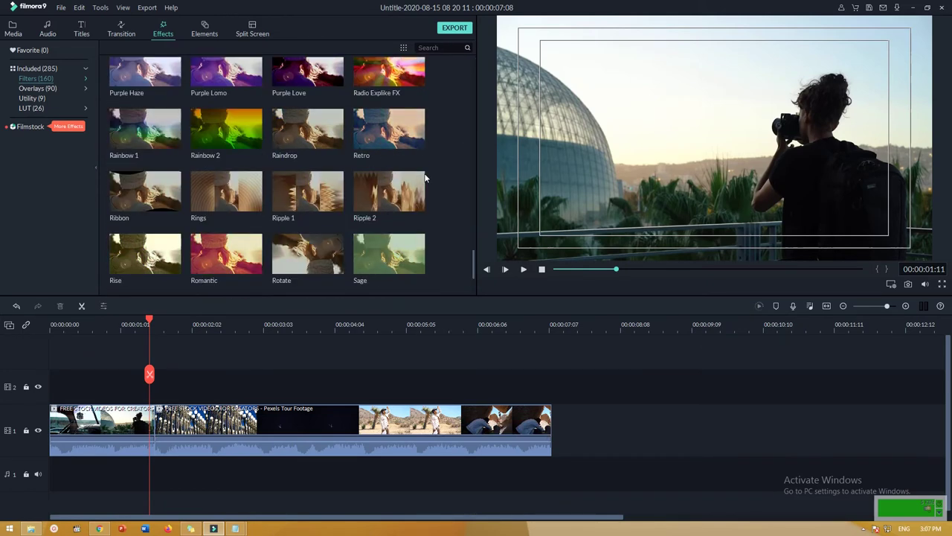
scroll(427, 164, "up", 1)
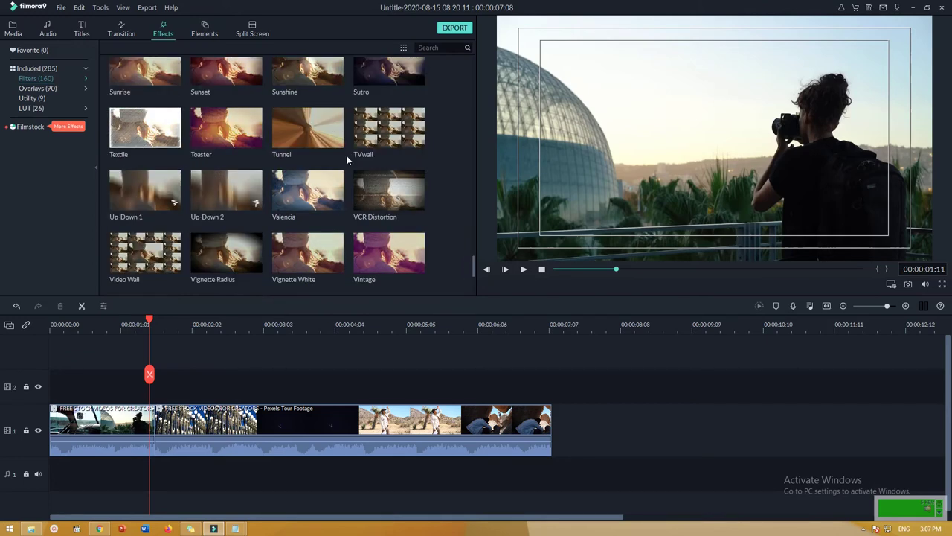
mouse_move(392, 129)
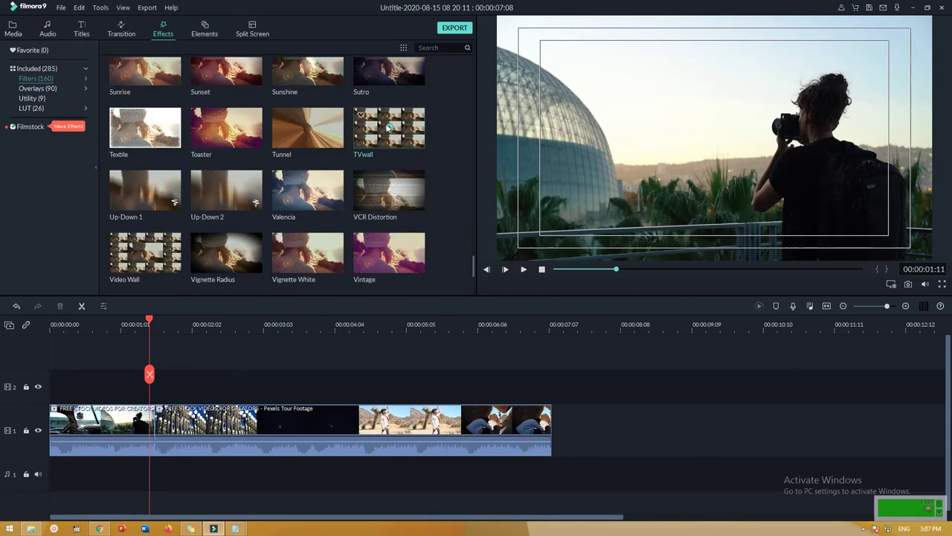
left_click(389, 191)
left_click(389, 190)
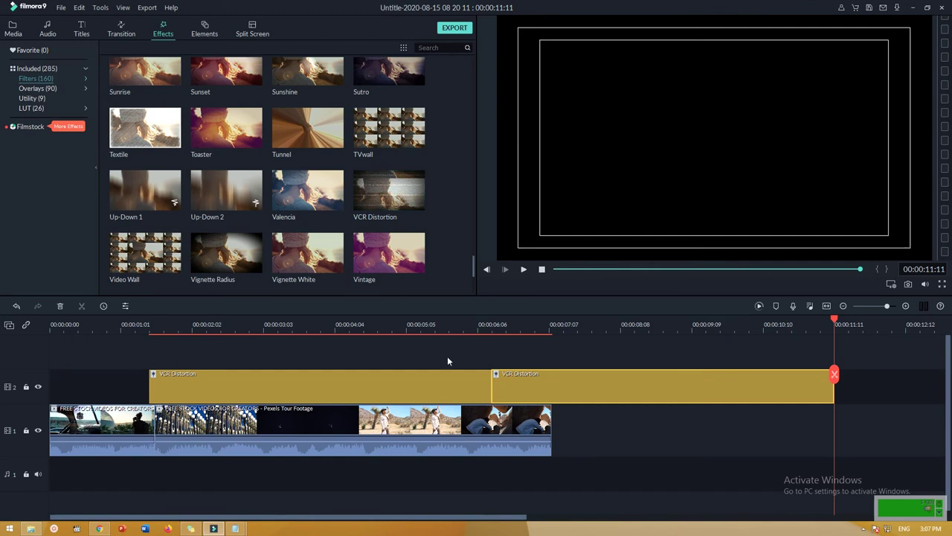
key("ctrl+z")
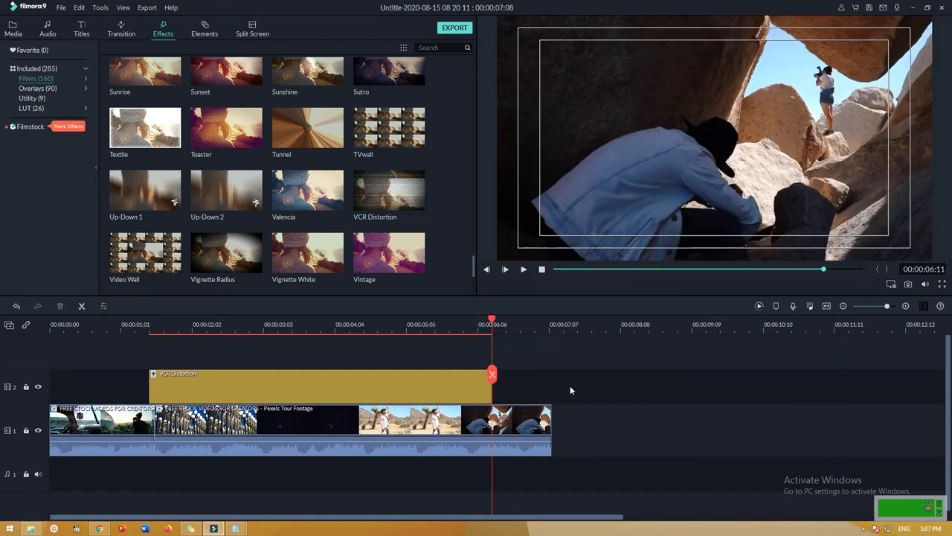
Move the VCR Distortion filter to the start of the timeline and extend it to the end of the second clip
left_click_drag(376, 387, 253, 385)
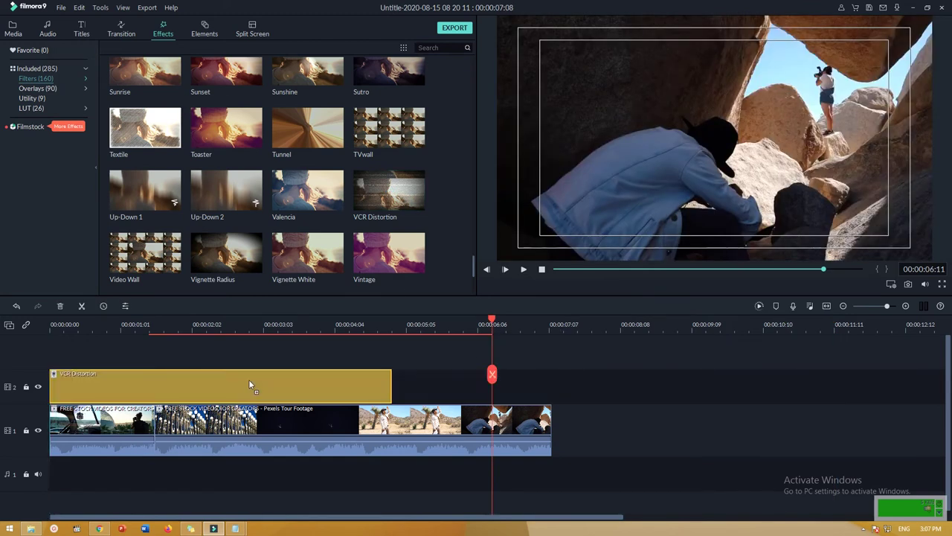
left_click_drag(391, 384, 551, 389)
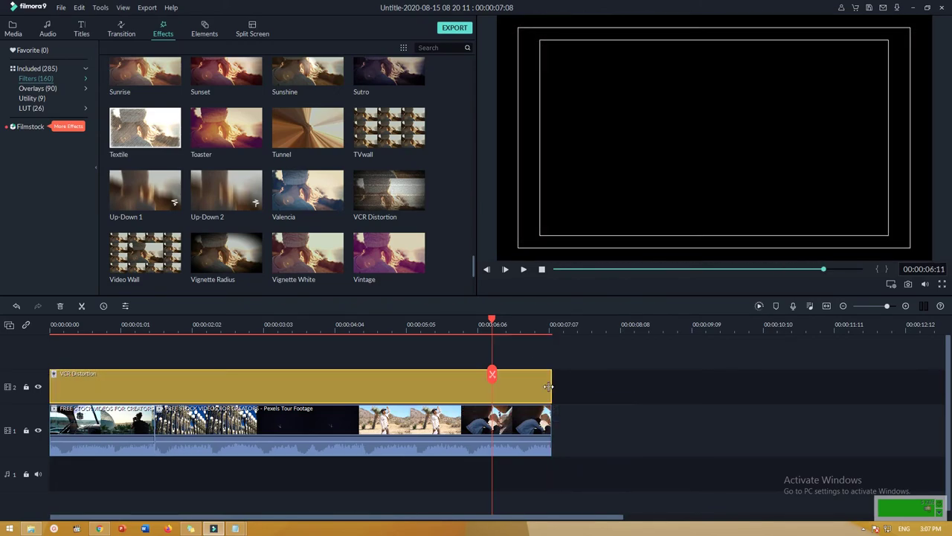
Scrub the playhead from the start of the timeline through the first clip to preview the VCR Distortion filter
left_click_drag(491, 324, 37, 326)
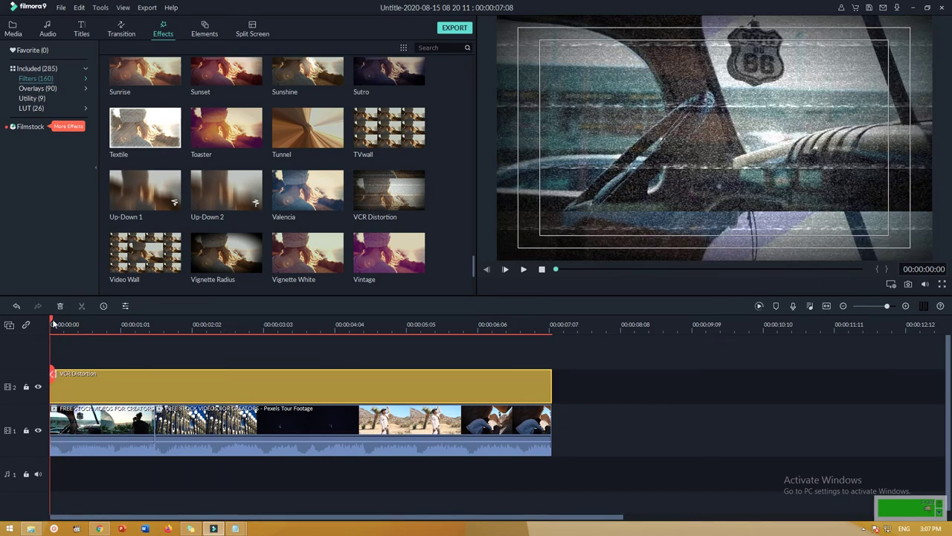
left_click_drag(54, 325, 78, 324)
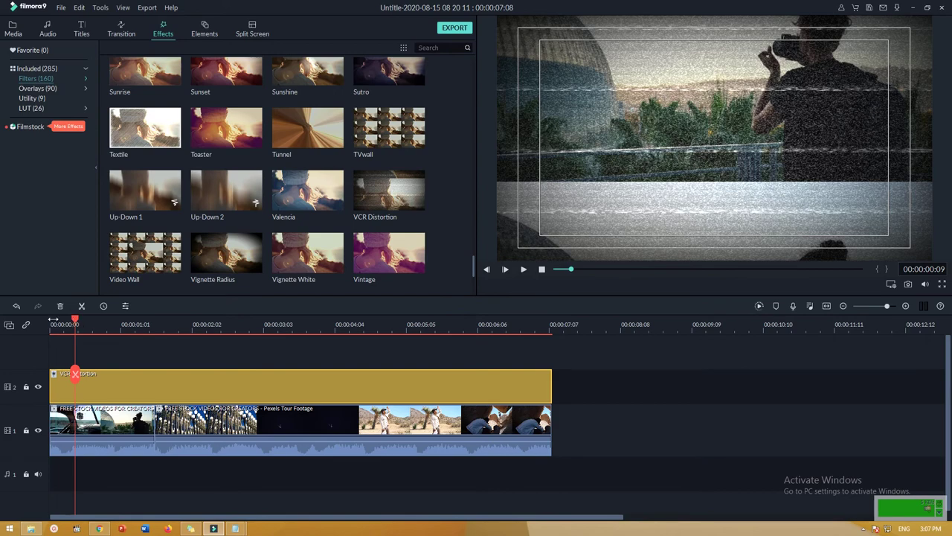
scroll(54, 320, "down", 2)
scroll(56, 321, "up", 4)
scroll(58, 323, "down", 4)
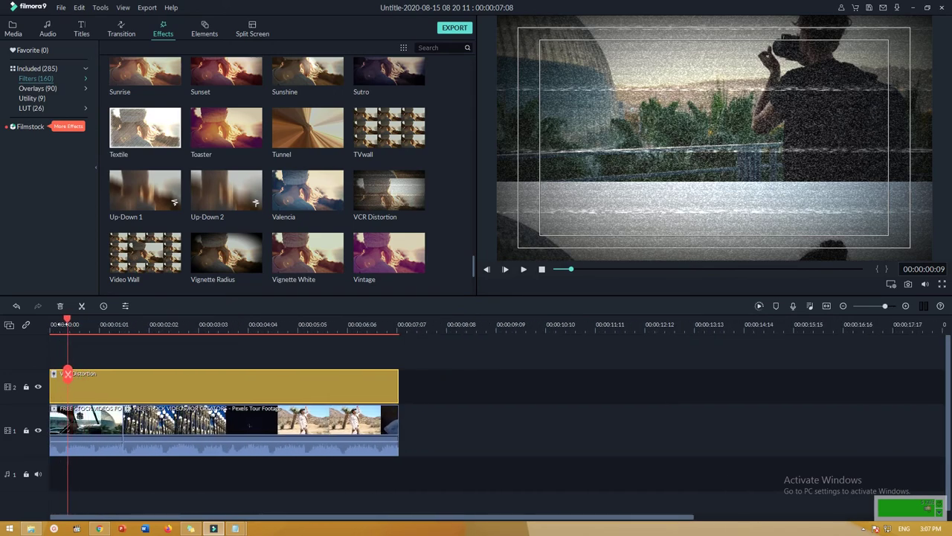
left_click_drag(67, 325, 96, 324)
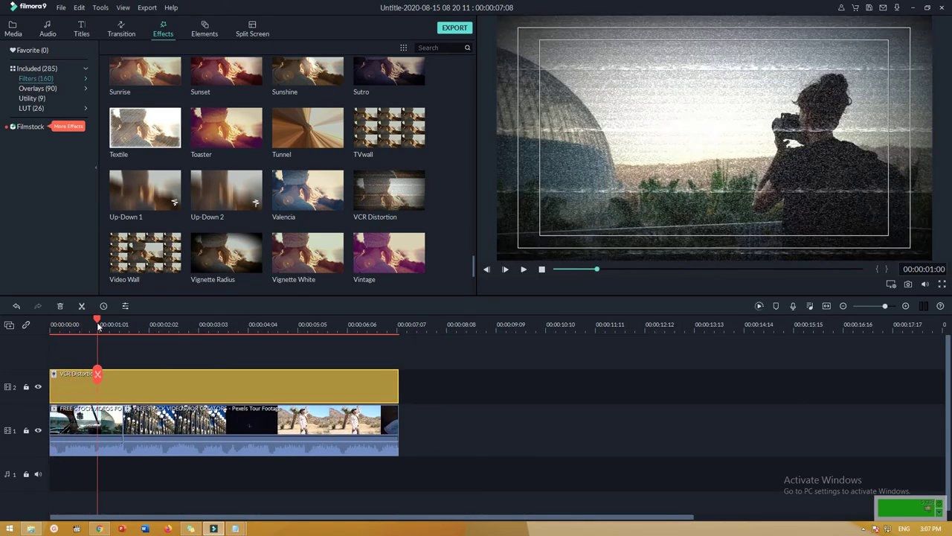
Set the VCR Distortion filter's Alpha to 70 and Bright to 0.50, and confirm the settings
double_click(210, 383)
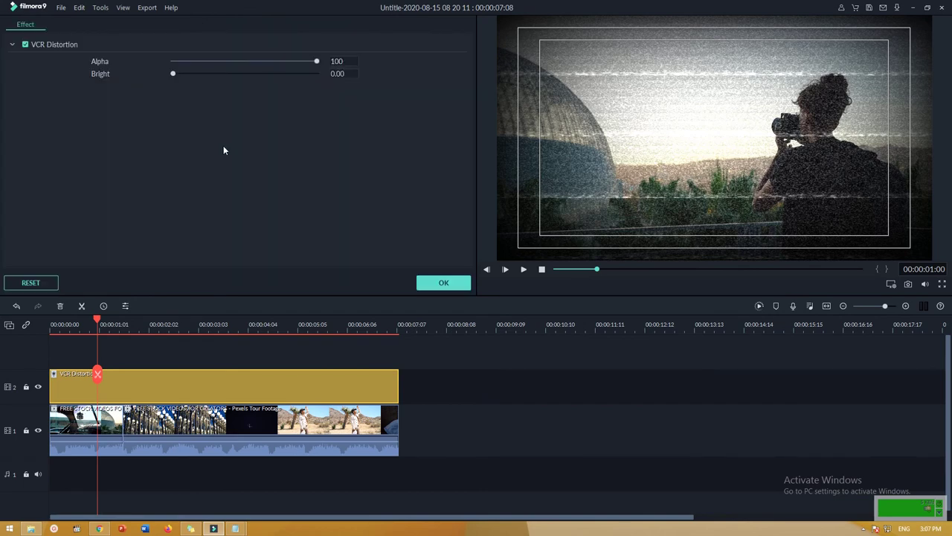
left_click_drag(174, 74, 231, 88)
left_click_drag(317, 62, 244, 74)
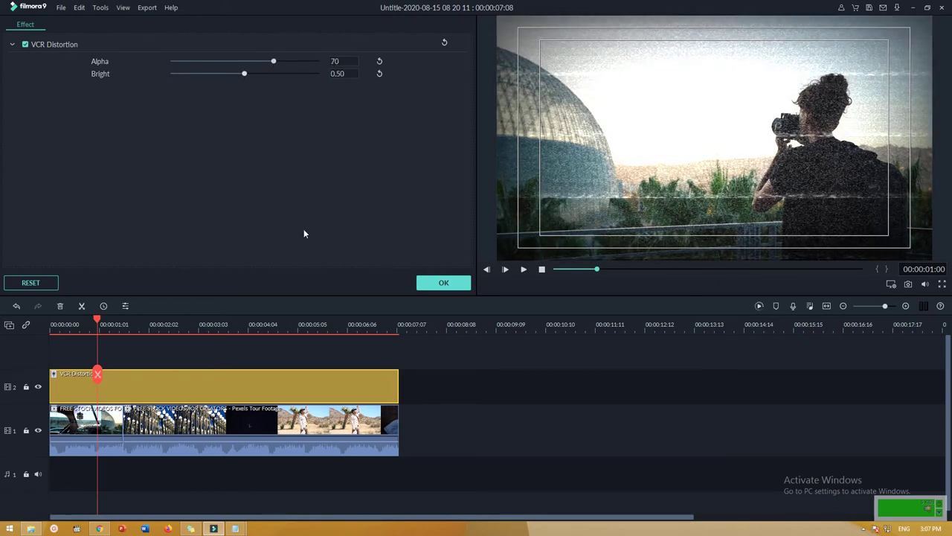
left_click(446, 283)
Add a single Woven filter on video track 3, spanning from the timeline start to the end of the second clip
scroll(343, 280, "down", 3)
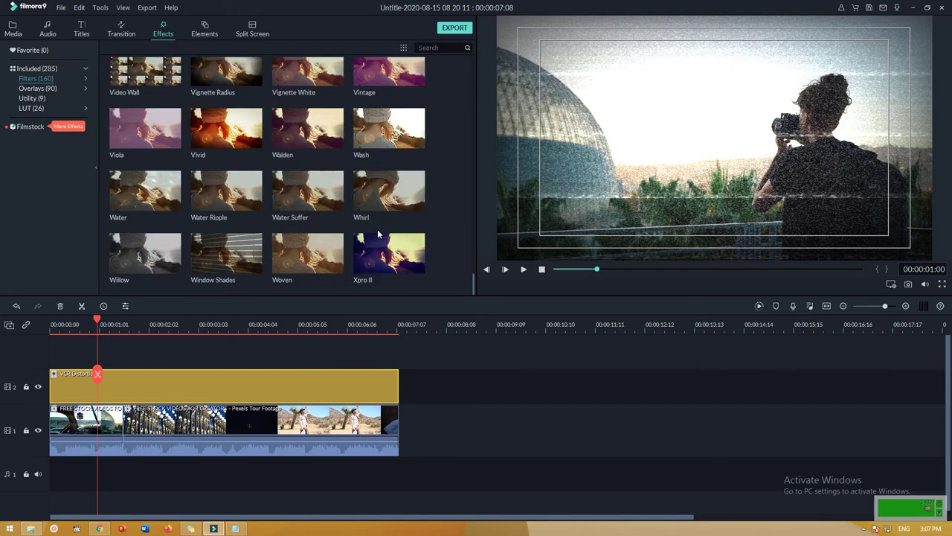
left_click(308, 255)
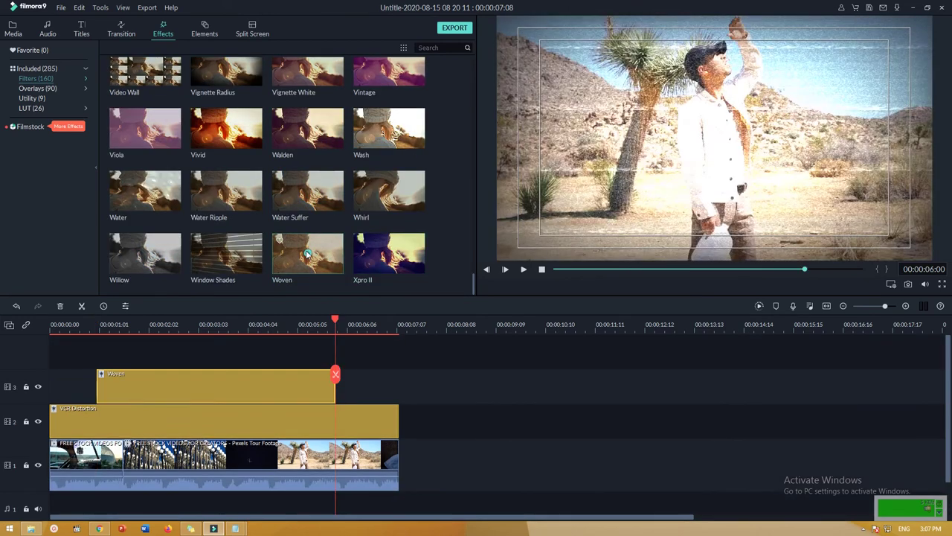
left_click(308, 254)
key("ctrl+z")
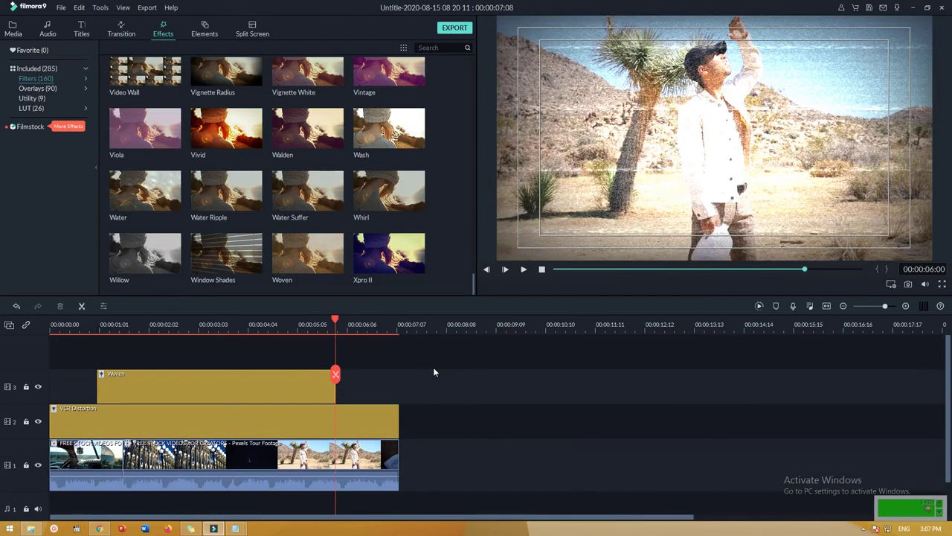
left_click_drag(246, 378, 185, 397)
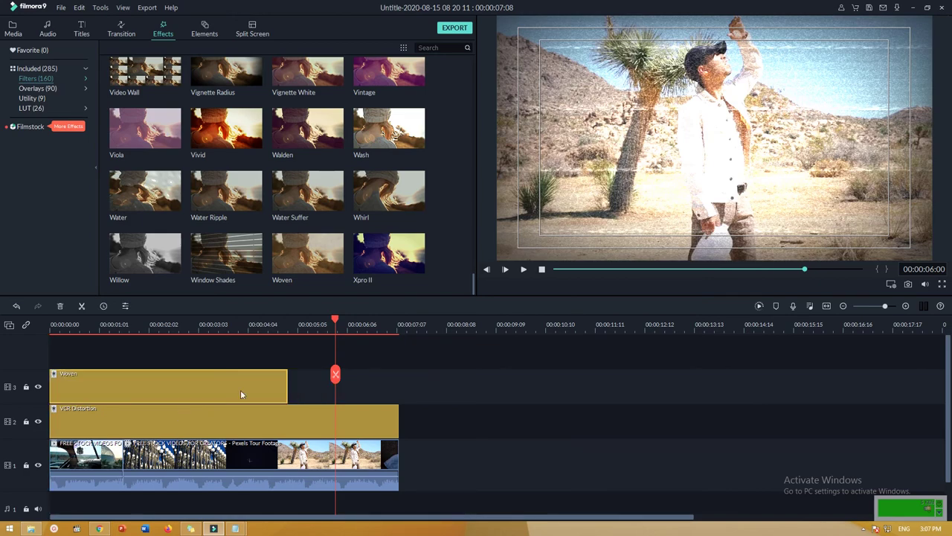
left_click_drag(288, 386, 398, 394)
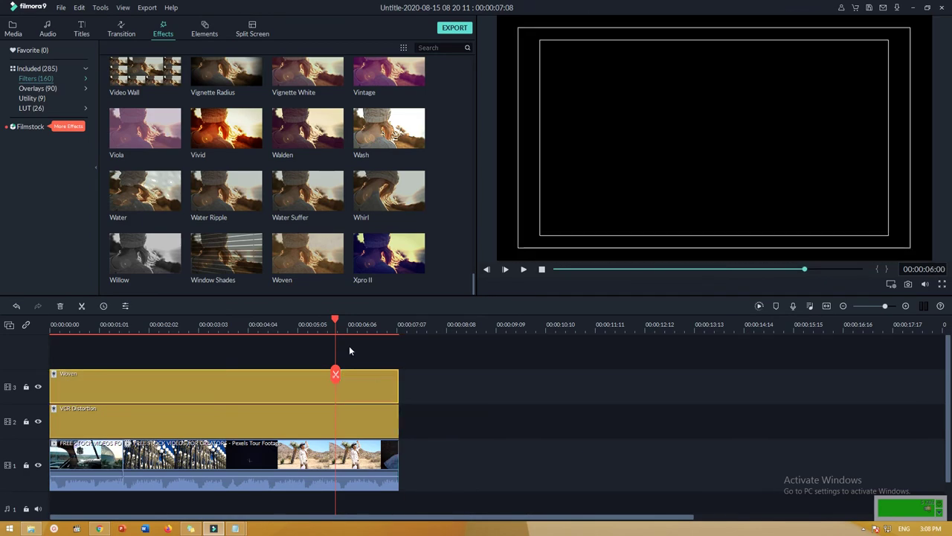
Scrub the footage and toggle the visibility of video tracks 3 and 2 to compare it with and without the filters
left_click_drag(335, 322, 73, 321)
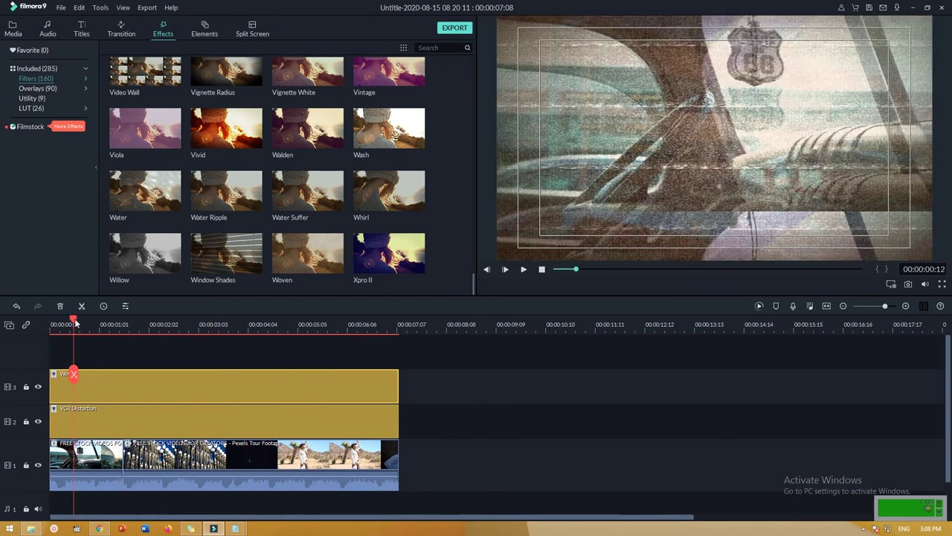
left_click(39, 387)
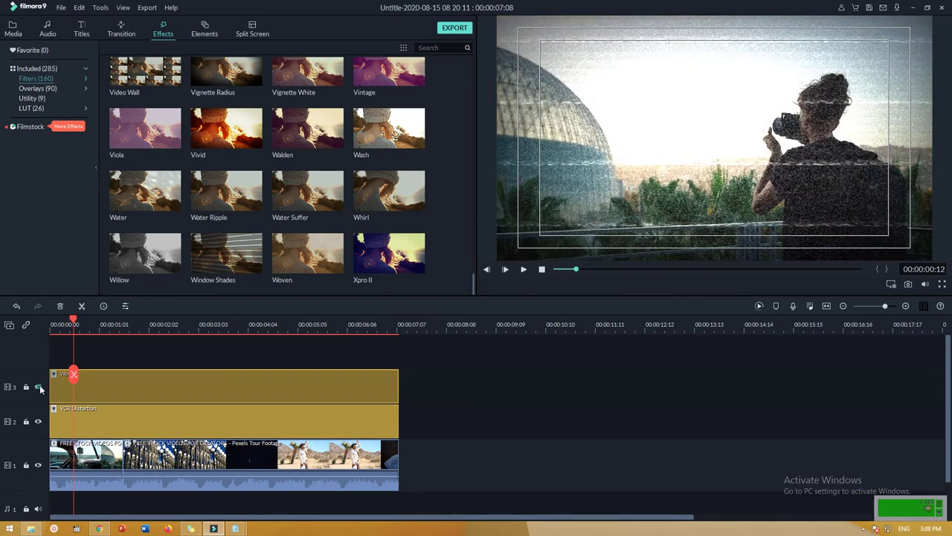
left_click(40, 387)
left_click(39, 388)
left_click(40, 422)
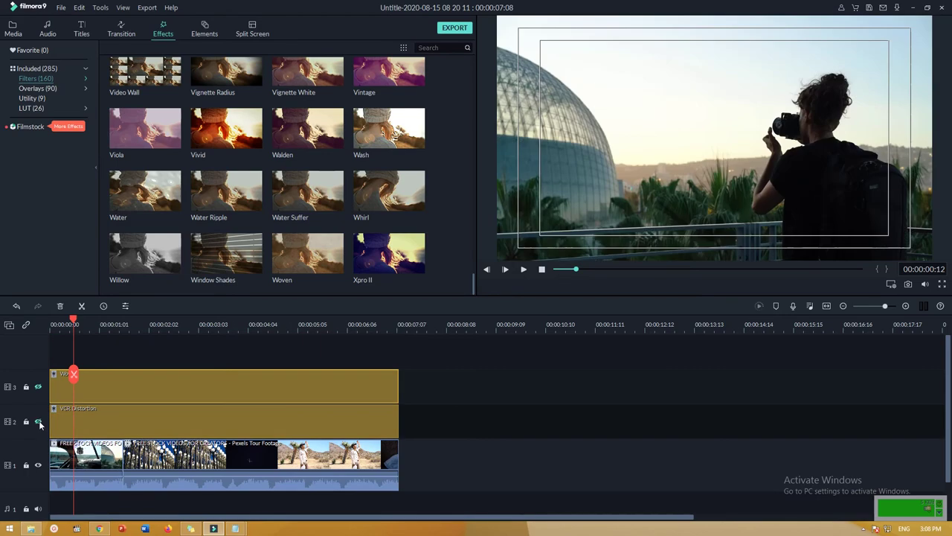
left_click(40, 421)
left_click(39, 387)
left_click_drag(78, 318, 154, 333)
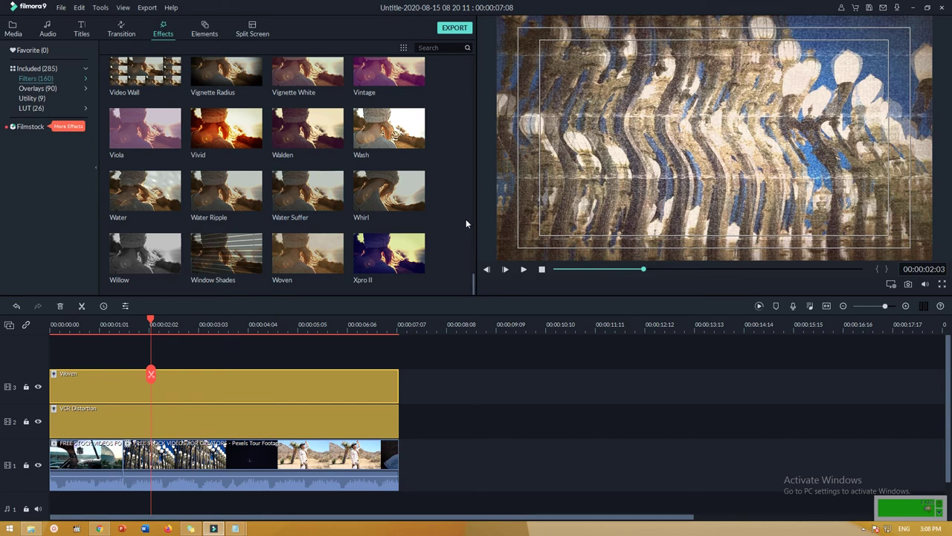
Browse the Overlays, Utility and Filters effect categories and preview one of the overlays
left_click(37, 88)
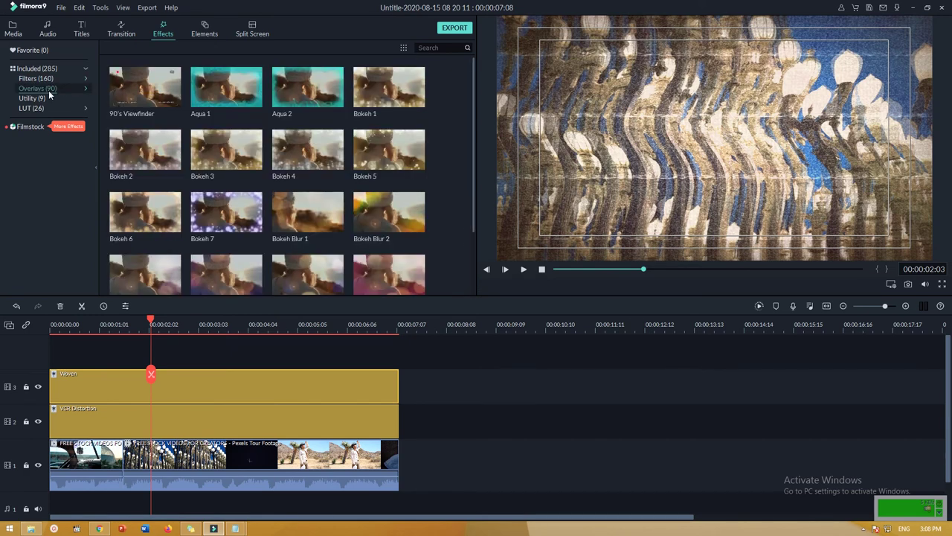
left_click(46, 99)
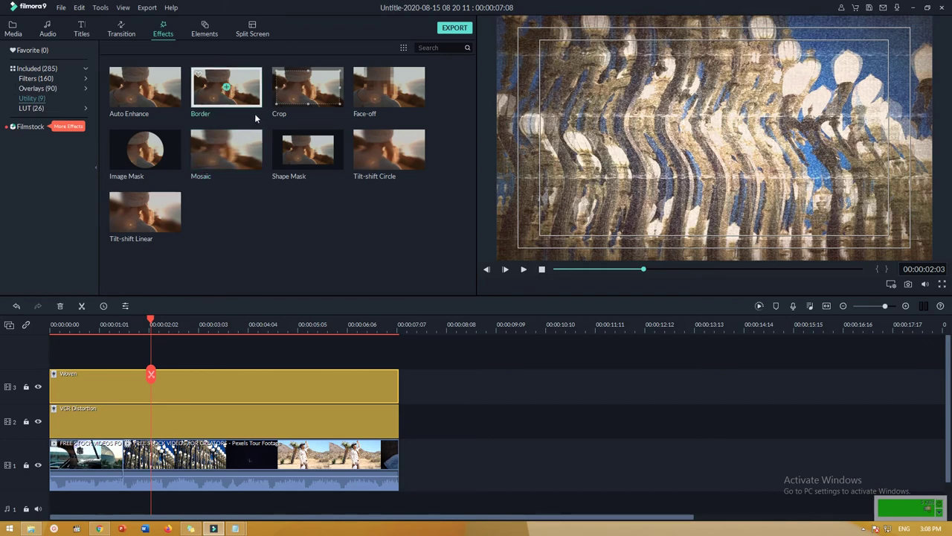
left_click(43, 80)
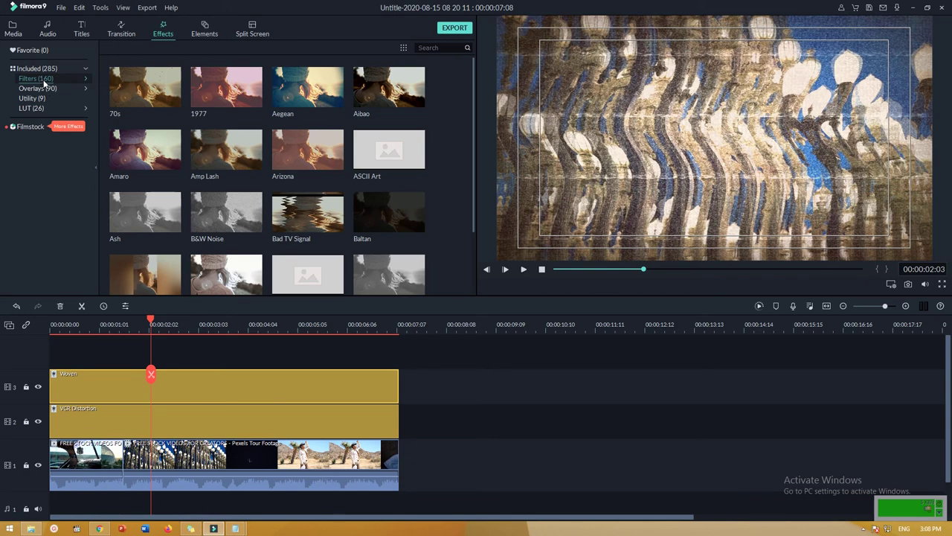
left_click(37, 88)
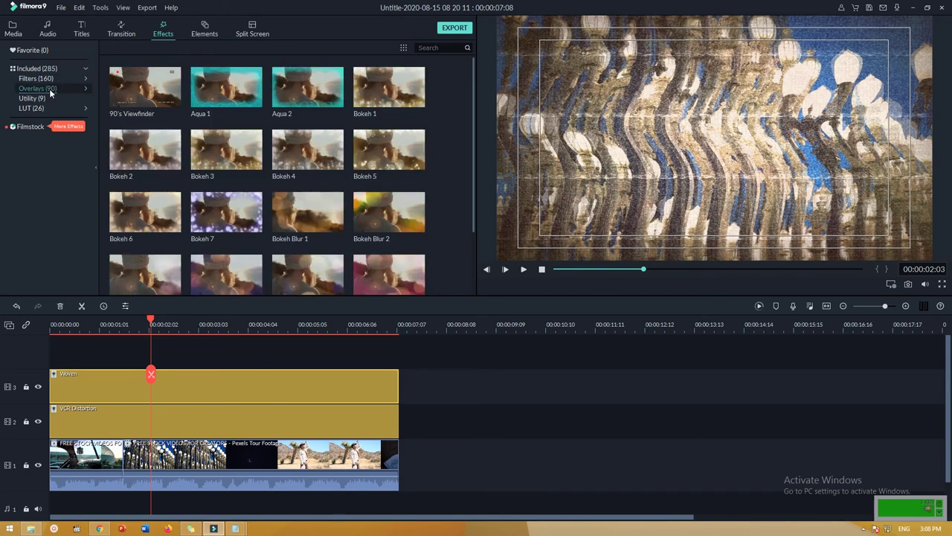
scroll(256, 213, "down", 15)
left_click(285, 216)
scroll(285, 221, "up", 2)
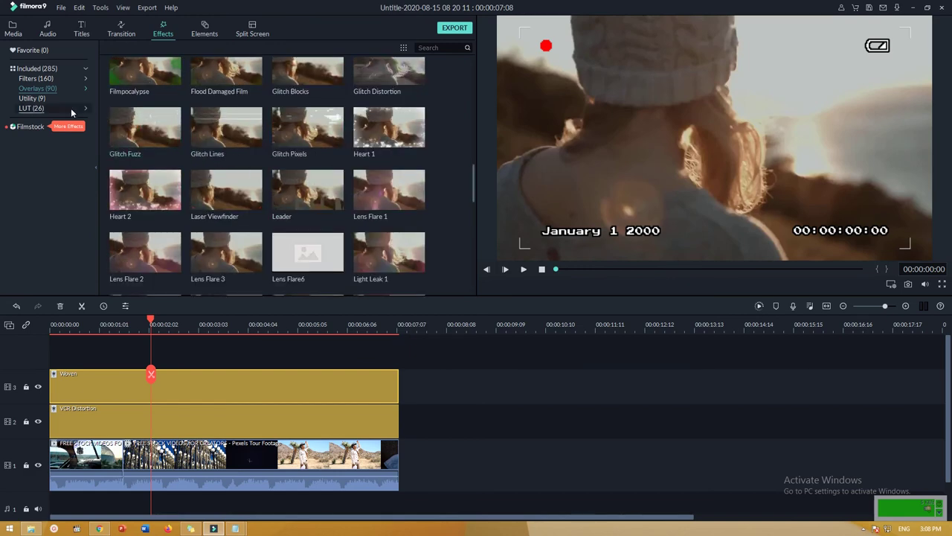
left_click(33, 98)
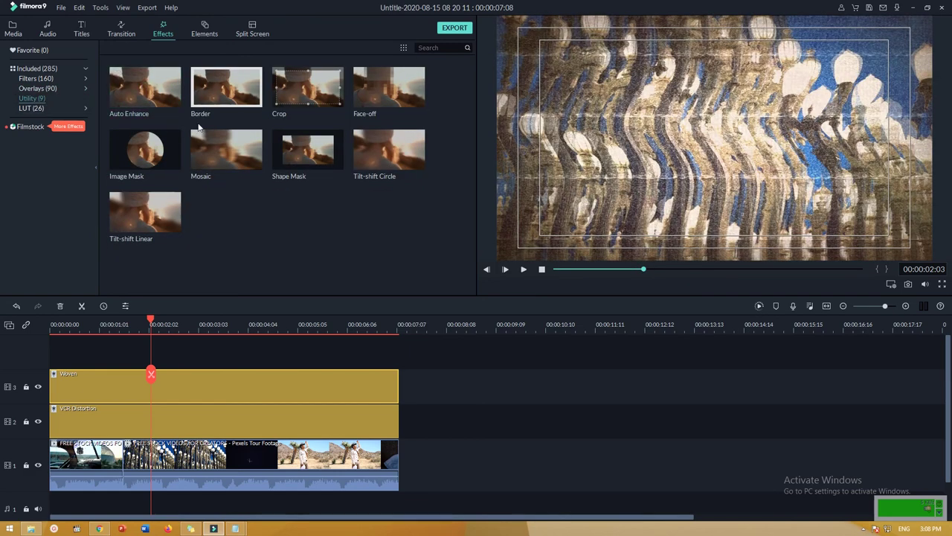
Add a single Warm Film LUT above the other filters, spanning from the timeline start to the end of the second clip
left_click(28, 109)
scroll(305, 149, "down", 5)
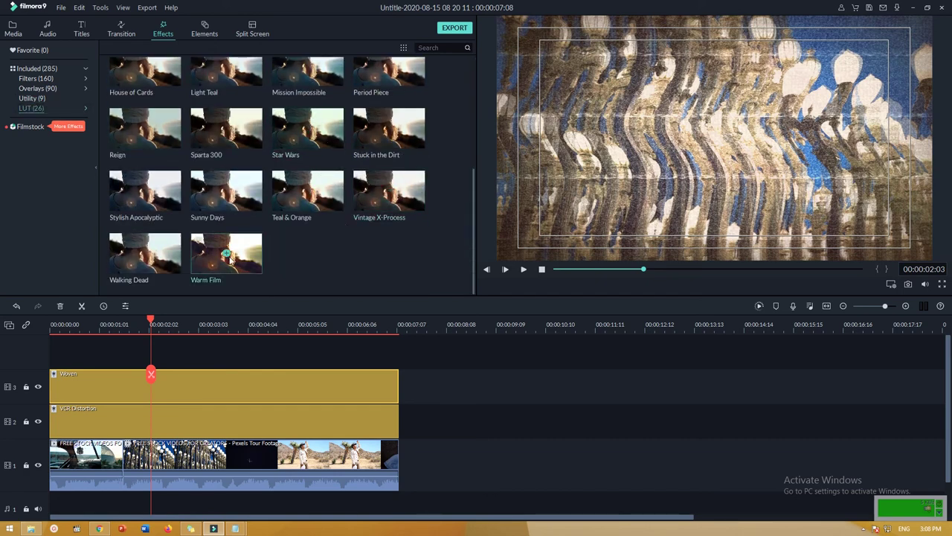
left_click(227, 255)
left_click(227, 254)
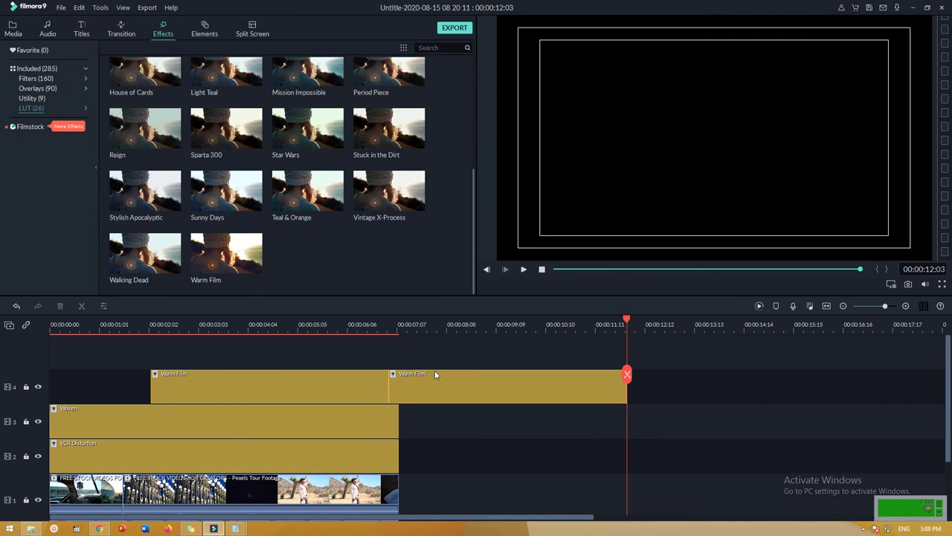
key("Delete")
left_click_drag(276, 382, 175, 382)
left_click_drag(290, 387, 398, 387)
Delete the Woven and VCR Distortion filters and place the Warm Film LUT on video track 2
key("Delete")
left_click(362, 444)
key("Delete")
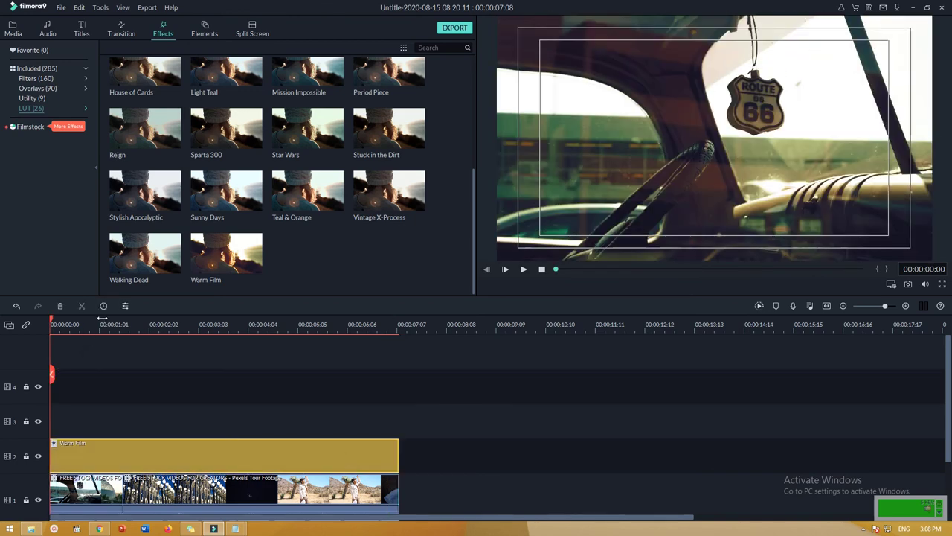
Play the timeline and scrub through it while toggling video track 2's visibility to compare the footage with and without Warm Film
left_click(525, 270)
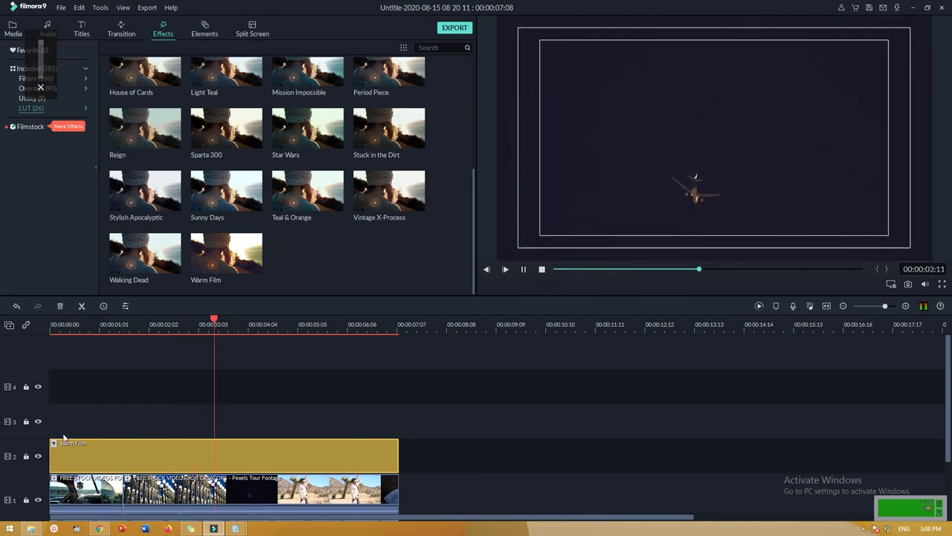
left_click(38, 457)
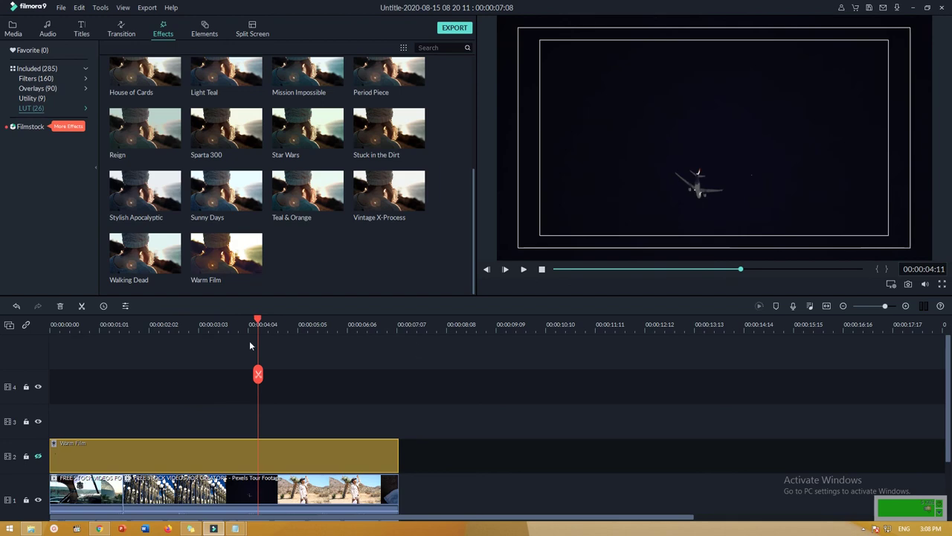
left_click_drag(258, 321, 159, 325)
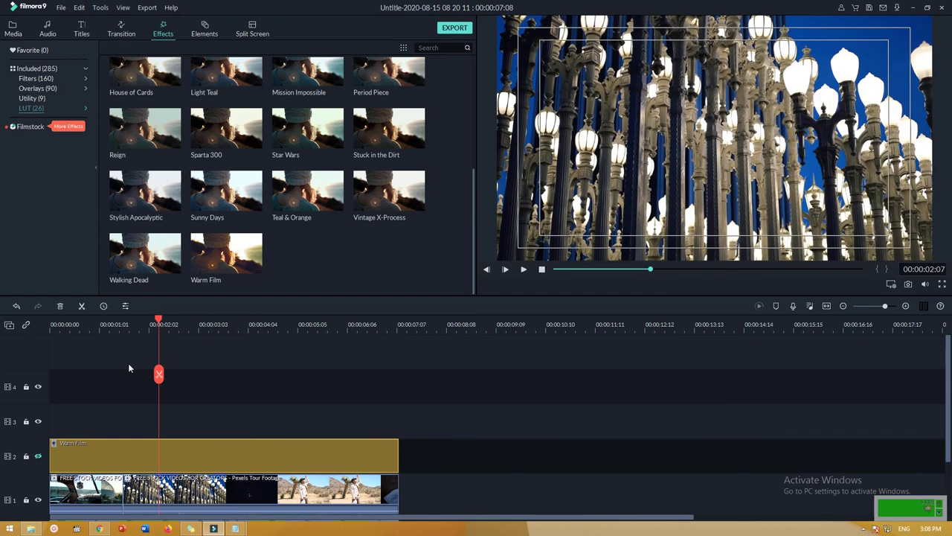
left_click(38, 457)
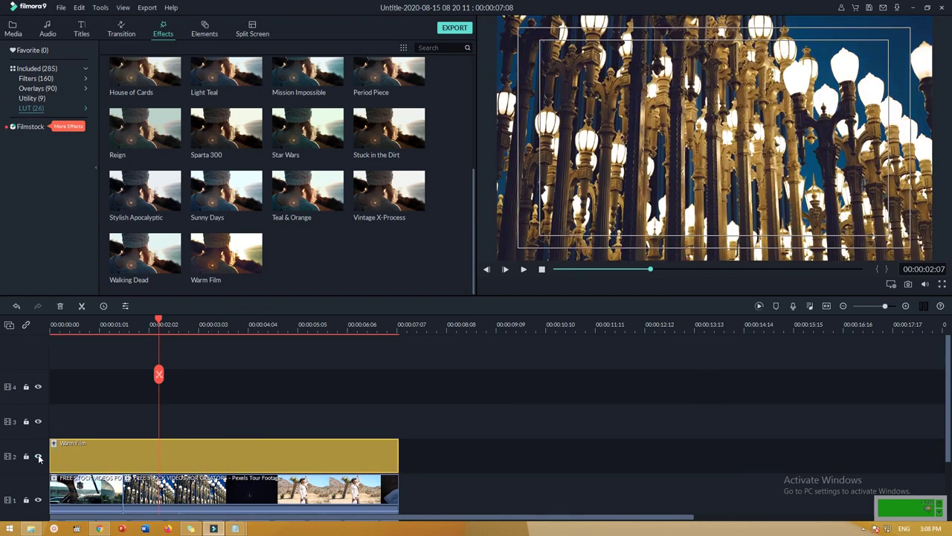
left_click(38, 456)
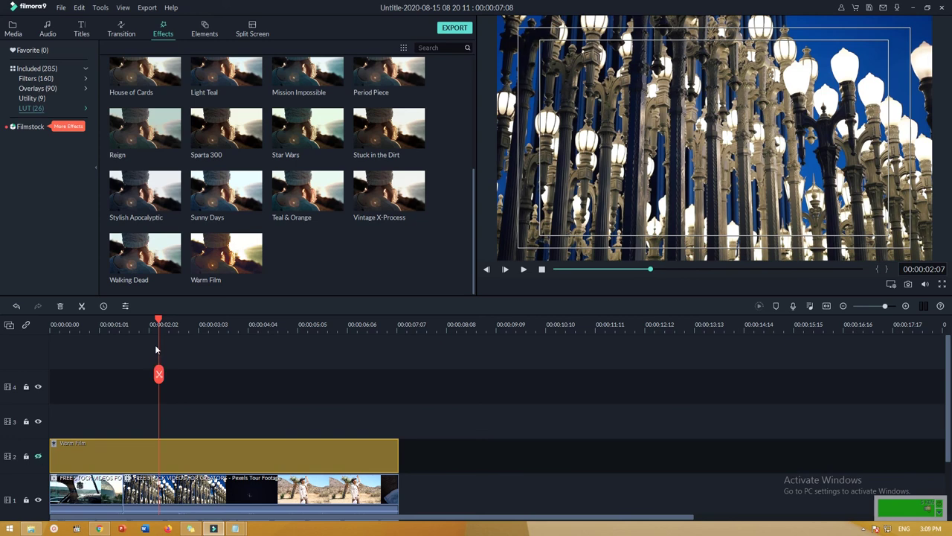
left_click_drag(158, 326, 288, 342)
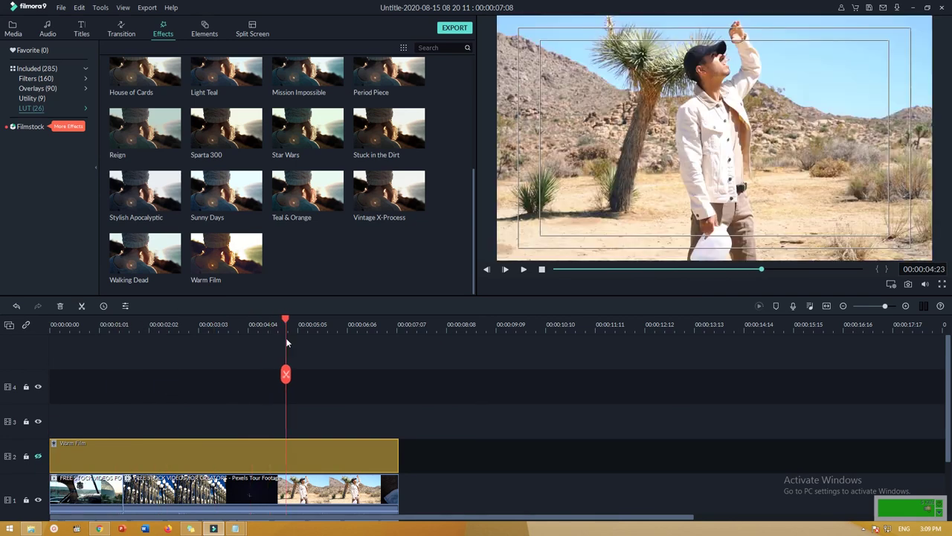
left_click(124, 31)
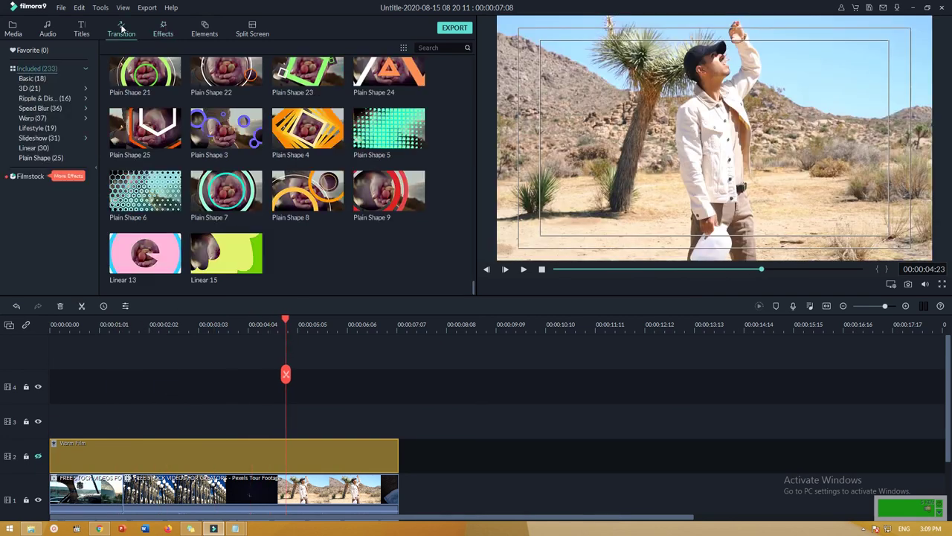
left_click(162, 31)
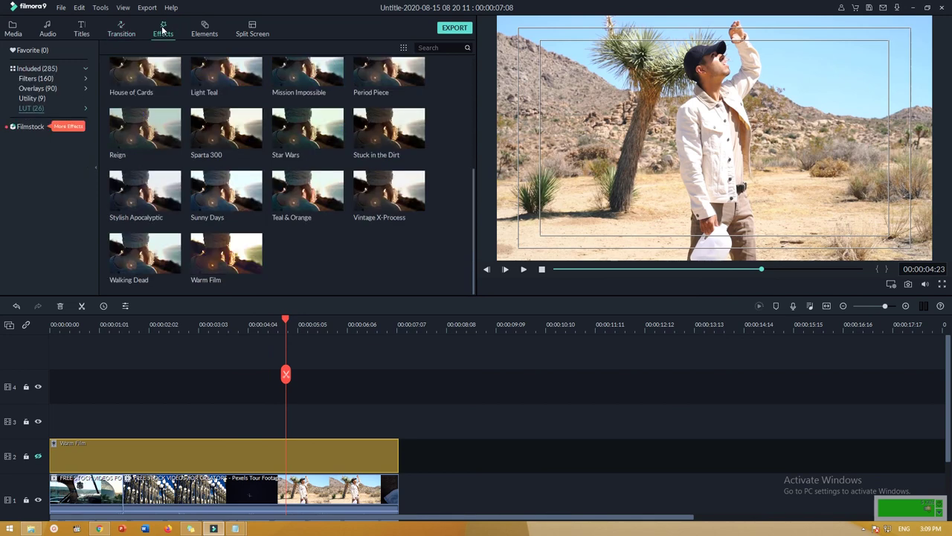